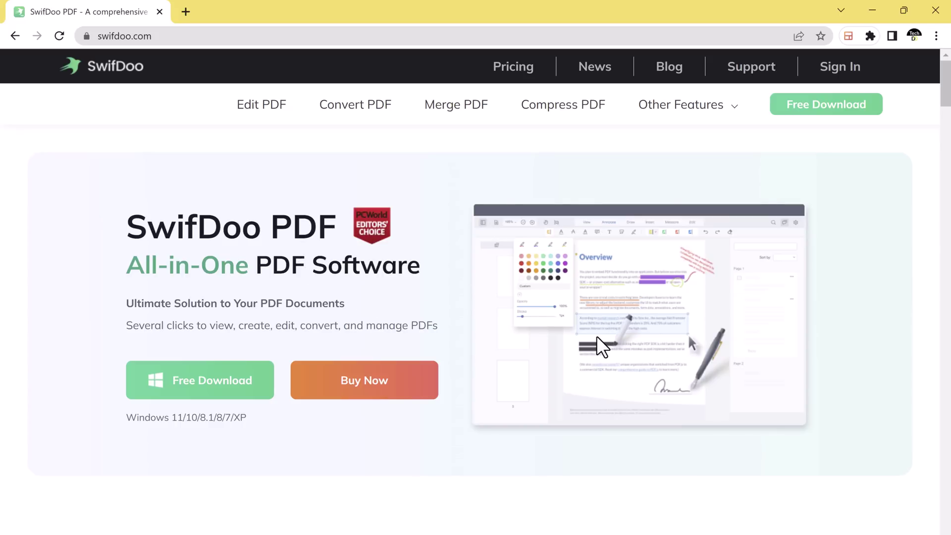
- Browse the Edit, Convert, View, Compress, Merge and E-sign feature tabs on swifdoo.com
{"action": "scroll", "coordinate": [605, 375], "scroll_direction": "down", "scroll_amount": 3}
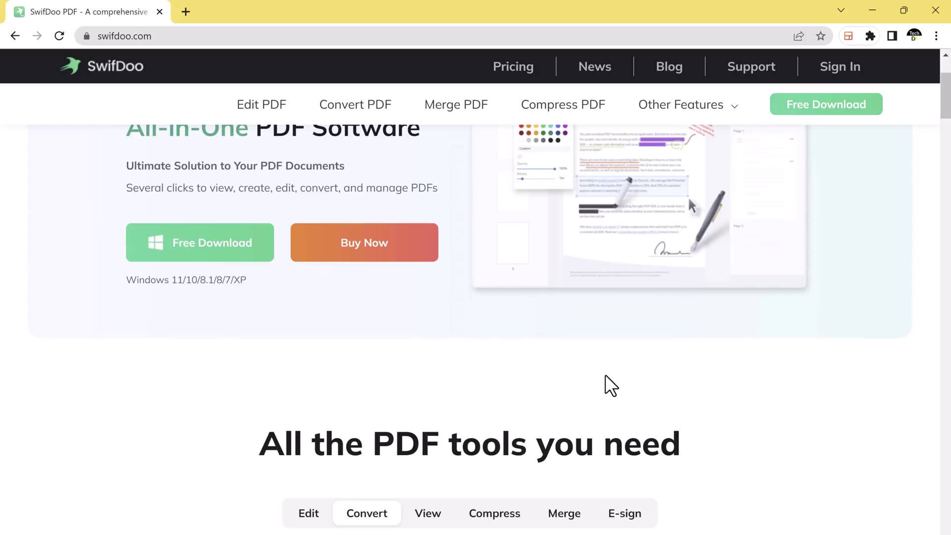
{"action": "scroll", "coordinate": [608, 375], "scroll_direction": "down", "scroll_amount": 8}
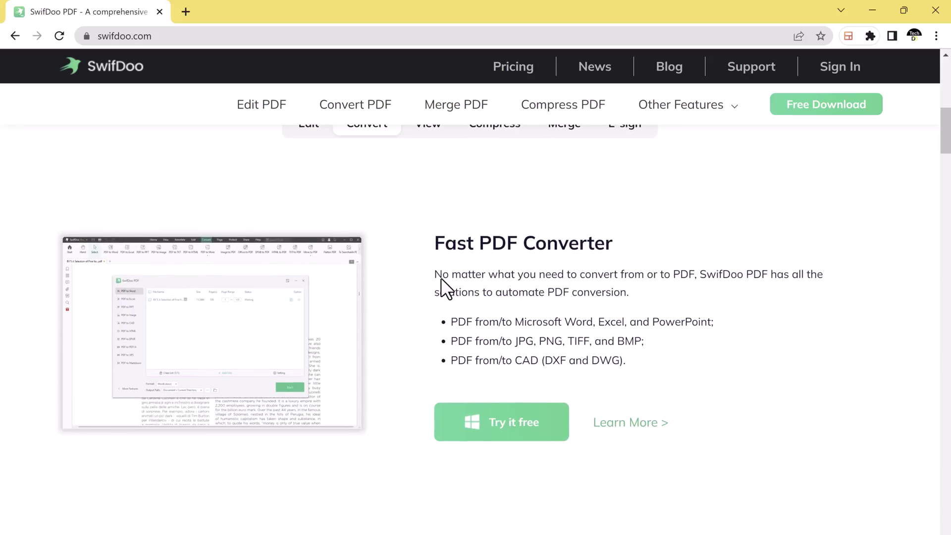
{"action": "scroll", "coordinate": [441, 278], "scroll_direction": "up", "scroll_amount": 1}
{"action": "left_click", "coordinate": [323, 149]}
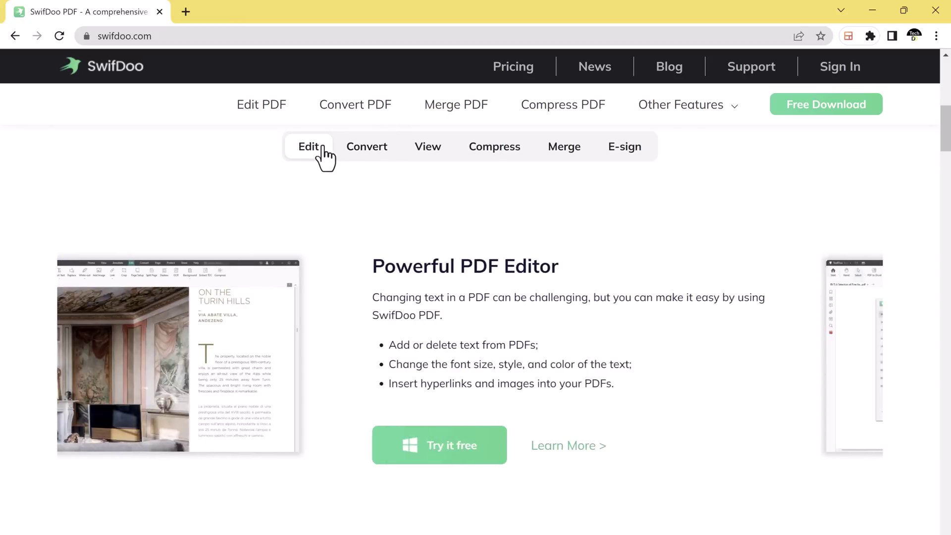
{"action": "left_click", "coordinate": [367, 153]}
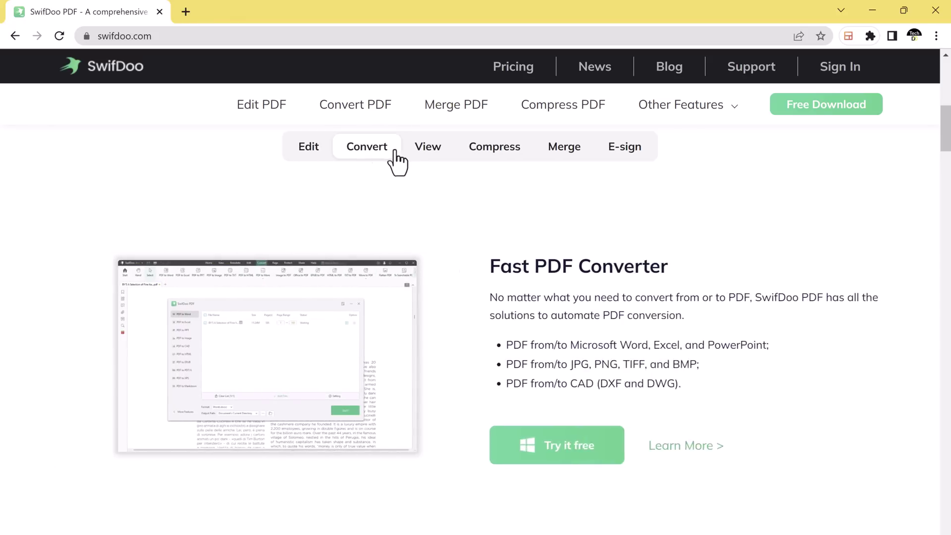
{"action": "left_click", "coordinate": [425, 151]}
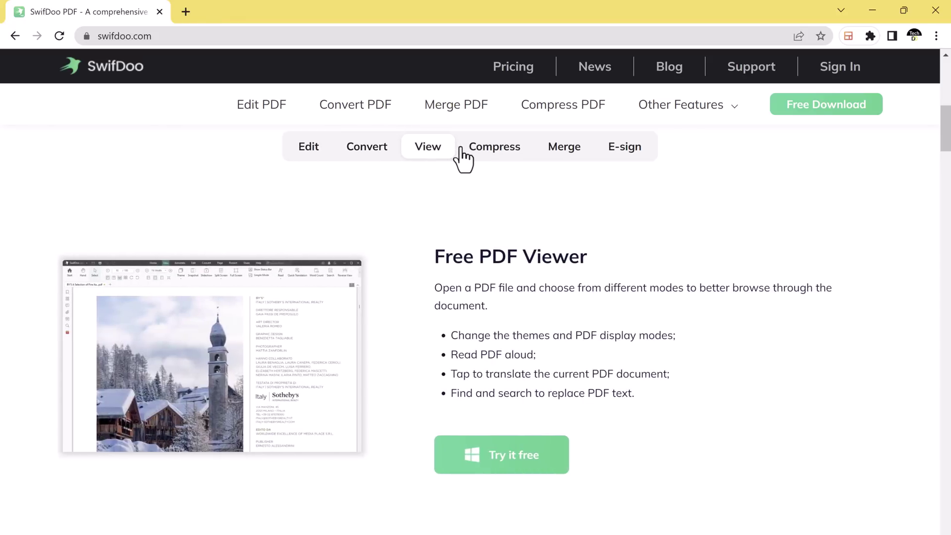
{"action": "left_click", "coordinate": [491, 151]}
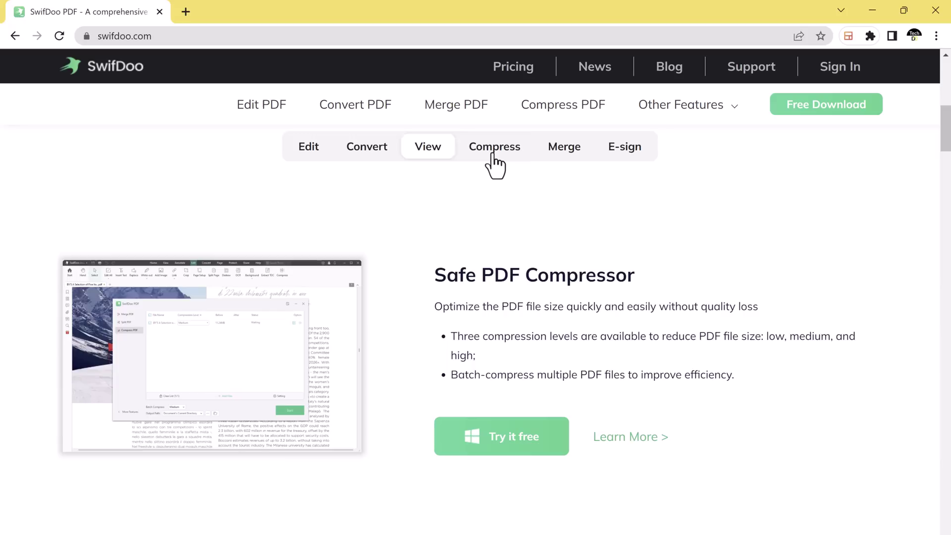
{"action": "left_click", "coordinate": [563, 153]}
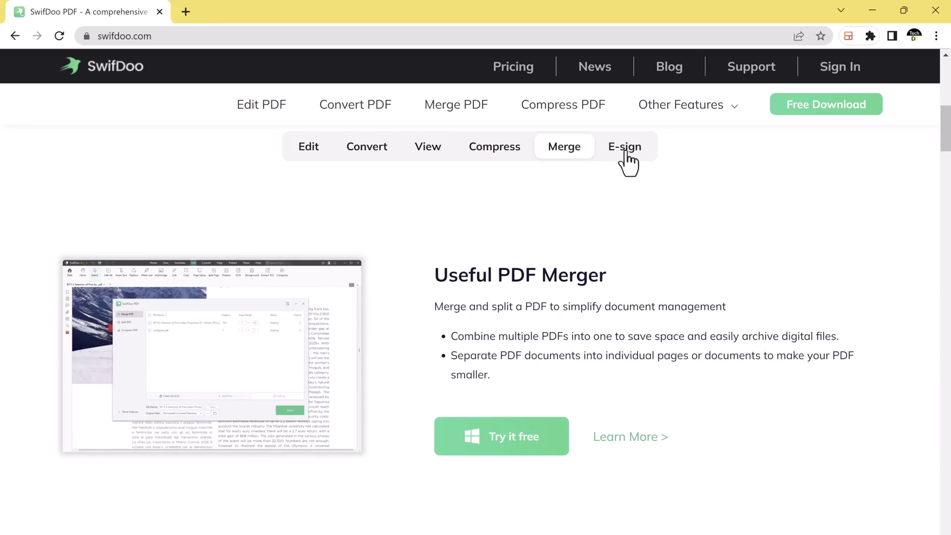
{"action": "left_click", "coordinate": [625, 152]}
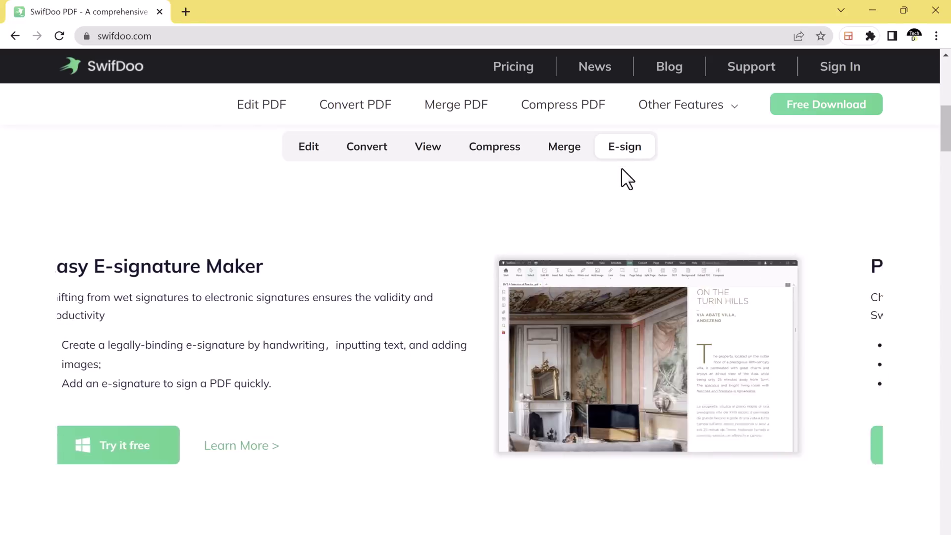
- Scroll down and back up through the SwifDoo homepage
{"action": "scroll", "coordinate": [602, 296], "scroll_direction": "down", "scroll_amount": 10}
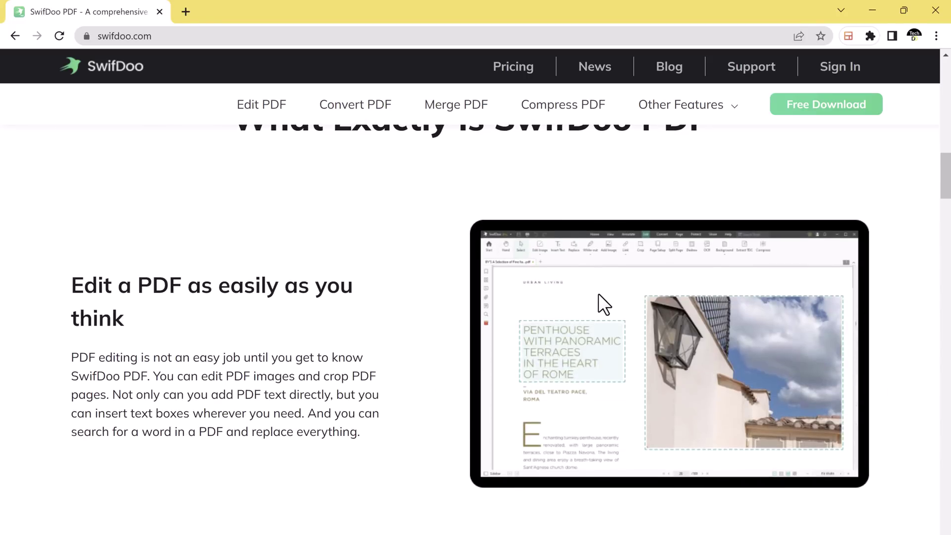
{"action": "scroll", "coordinate": [599, 295], "scroll_direction": "down", "scroll_amount": 8}
{"action": "scroll", "coordinate": [601, 296], "scroll_direction": "up", "scroll_amount": 15}
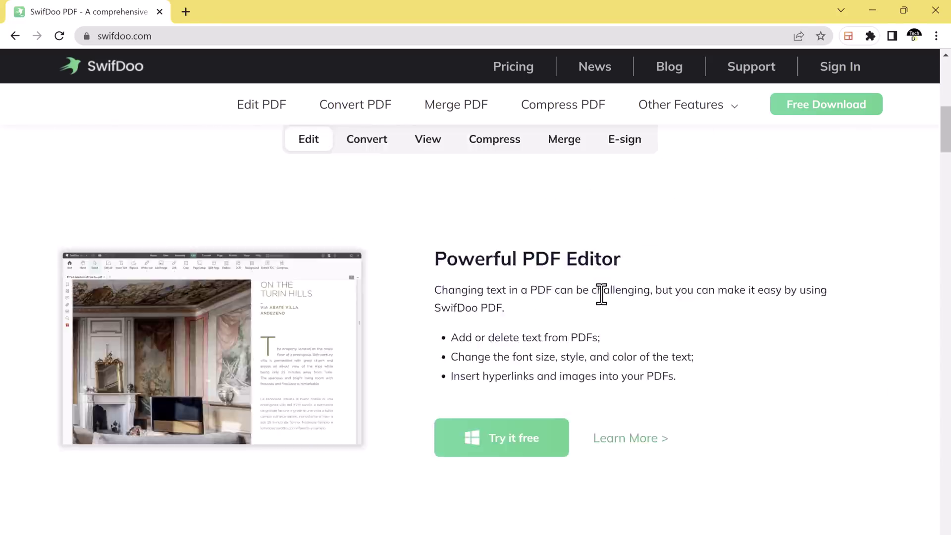
{"action": "scroll", "coordinate": [601, 295], "scroll_direction": "up", "scroll_amount": 5}
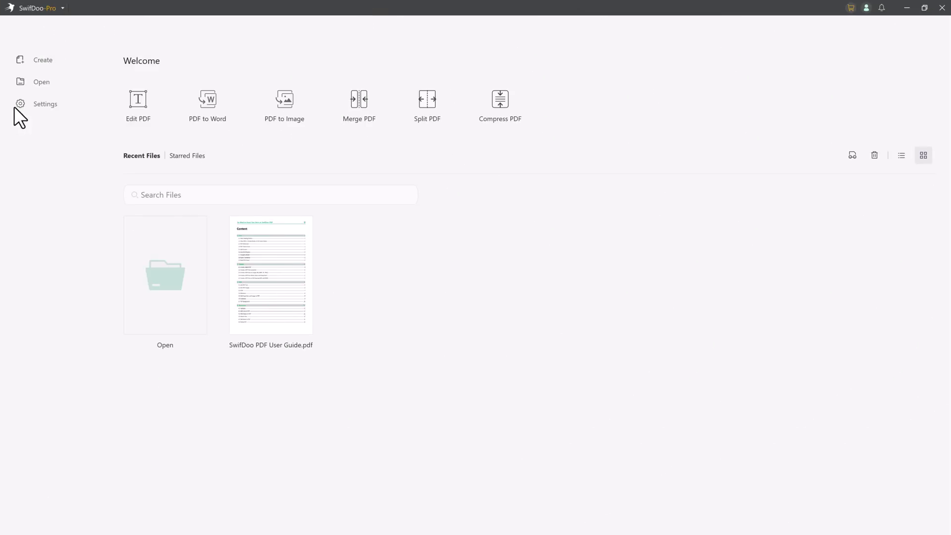
- Open Whatsapp.pdf from the Documents folder
{"action": "left_click", "coordinate": [46, 80]}
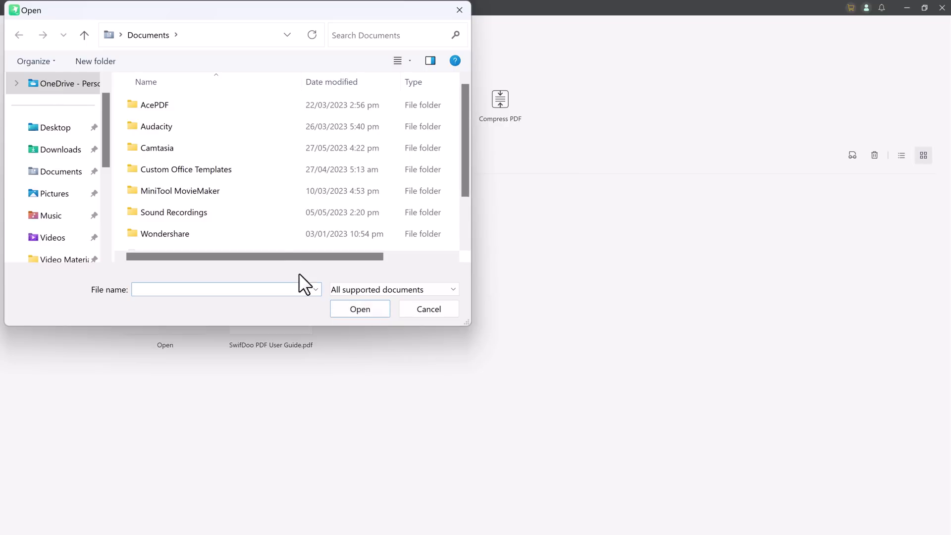
{"action": "left_click", "coordinate": [60, 150]}
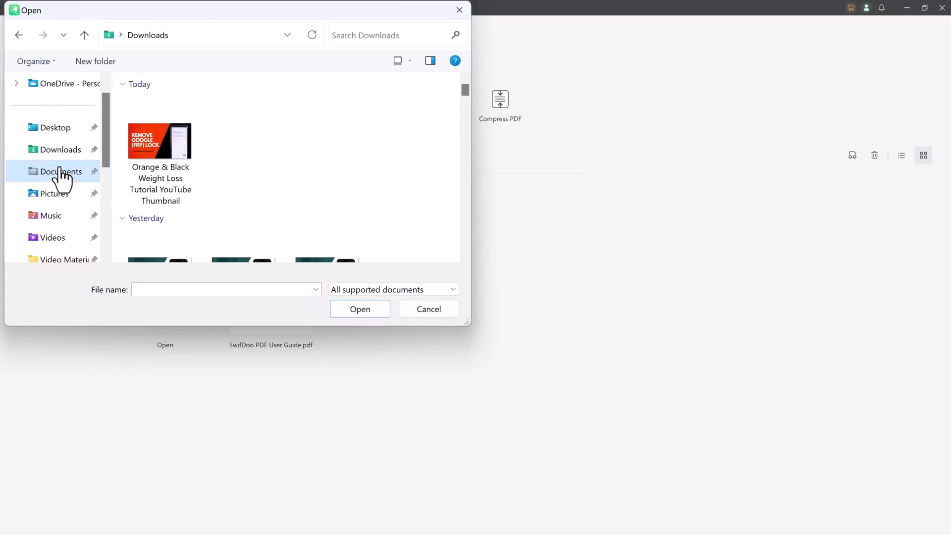
{"action": "left_click", "coordinate": [59, 173]}
{"action": "scroll", "coordinate": [233, 223], "scroll_direction": "down", "scroll_amount": 1}
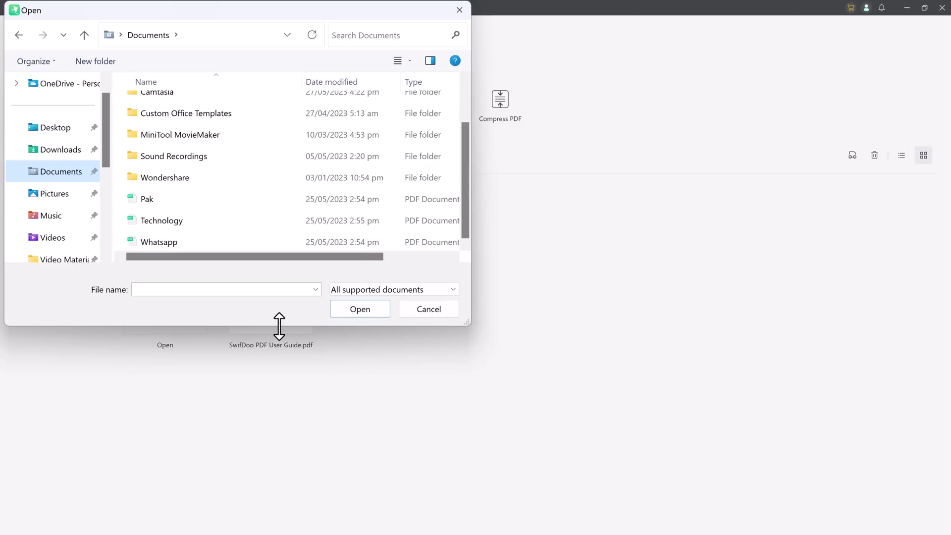
{"action": "double_click", "coordinate": [275, 240]}
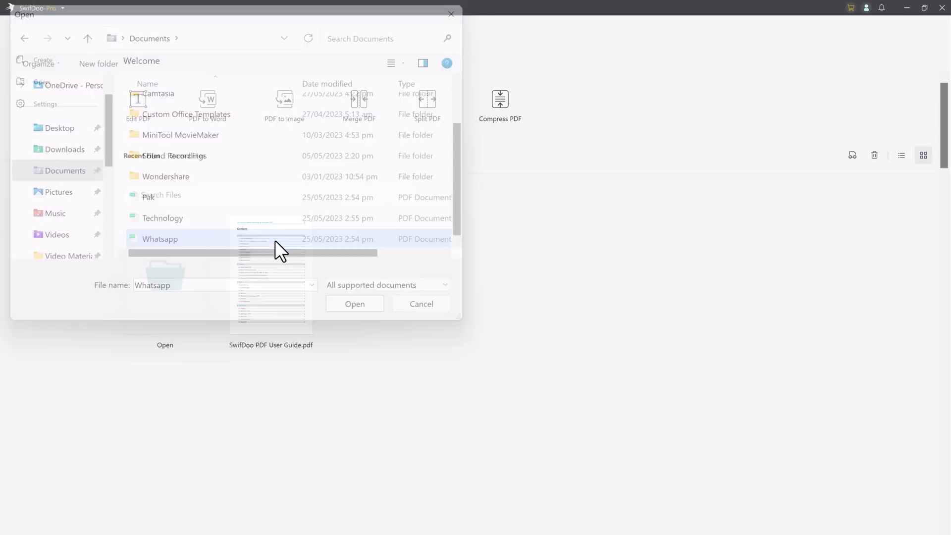
{"action": "scroll", "coordinate": [491, 251], "scroll_direction": "down", "scroll_amount": 10}
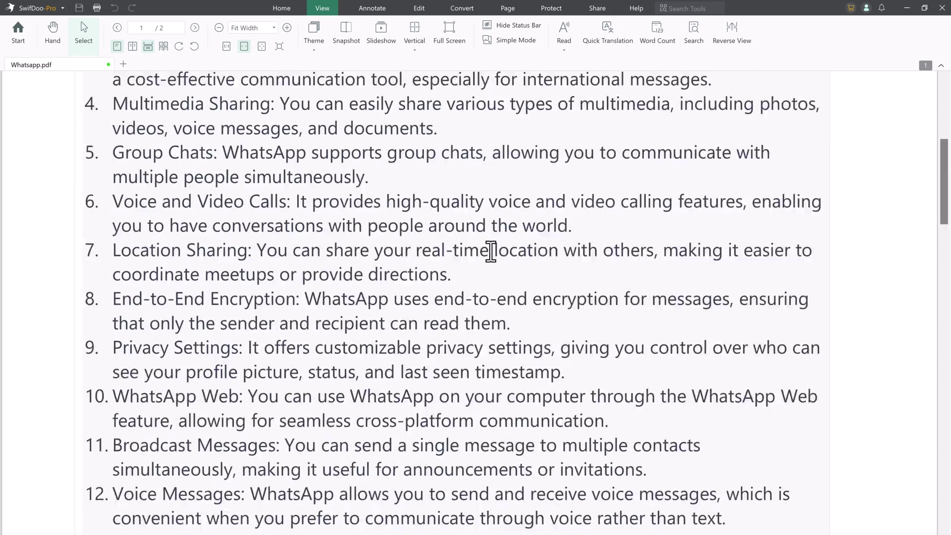
{"action": "scroll", "coordinate": [491, 250], "scroll_direction": "down", "scroll_amount": 5}
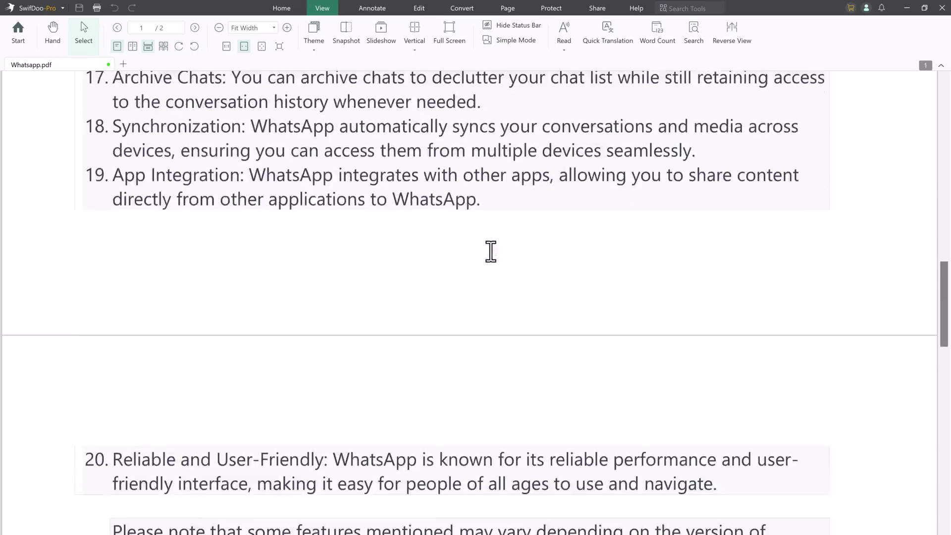
{"action": "scroll", "coordinate": [491, 251], "scroll_direction": "up", "scroll_amount": 10}
{"action": "scroll", "coordinate": [491, 251], "scroll_direction": "up", "scroll_amount": 1}
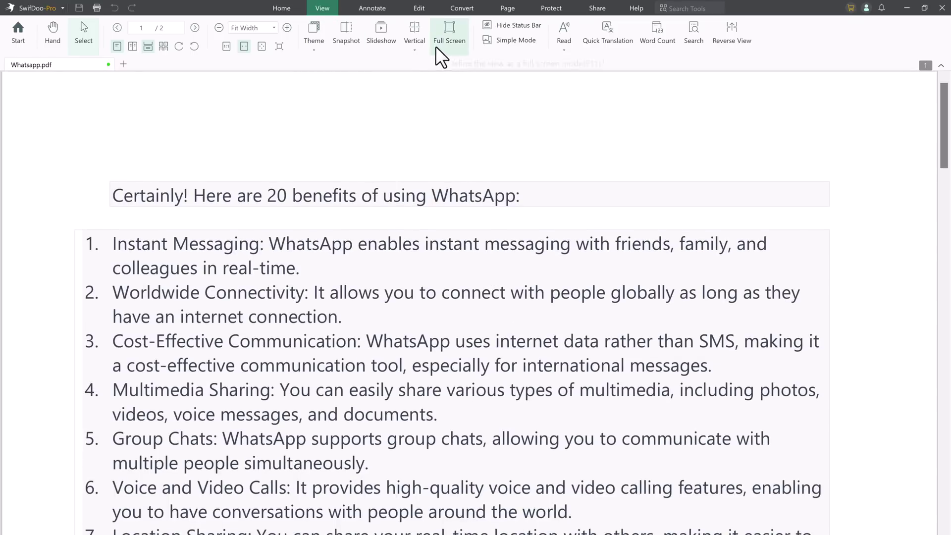
{"action": "left_click", "coordinate": [420, 50]}
{"action": "left_click", "coordinate": [426, 74]}
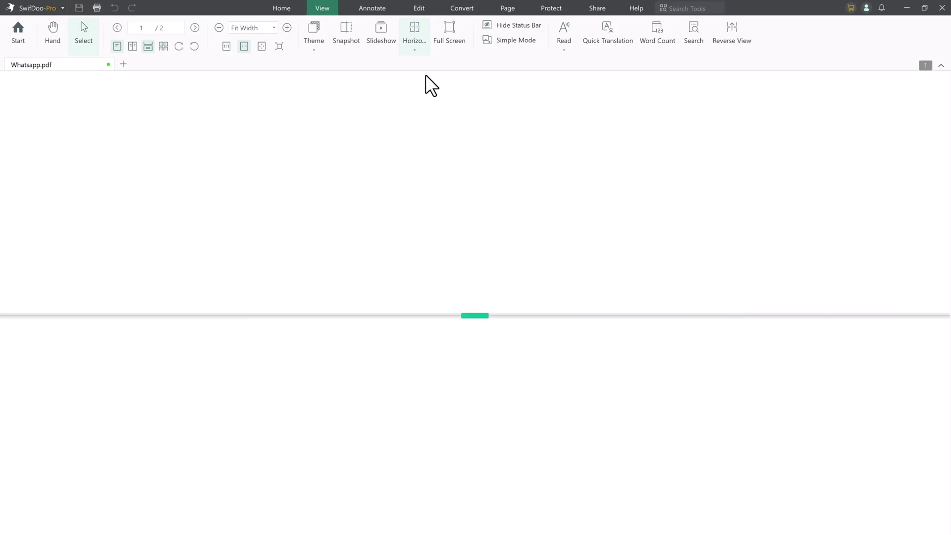
{"action": "scroll", "coordinate": [419, 188], "scroll_direction": "down", "scroll_amount": 5}
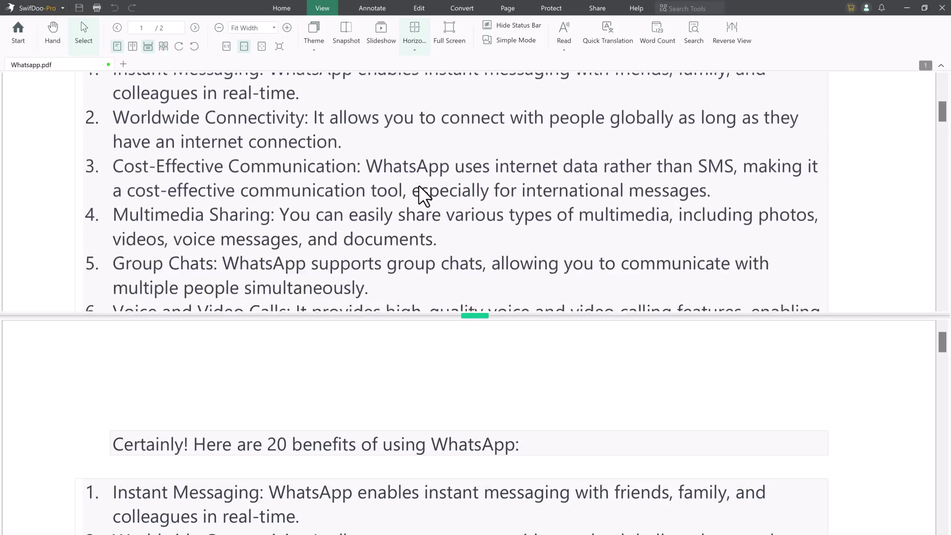
{"action": "scroll", "coordinate": [419, 186], "scroll_direction": "down", "scroll_amount": 2}
{"action": "scroll", "coordinate": [417, 347], "scroll_direction": "down", "scroll_amount": 5}
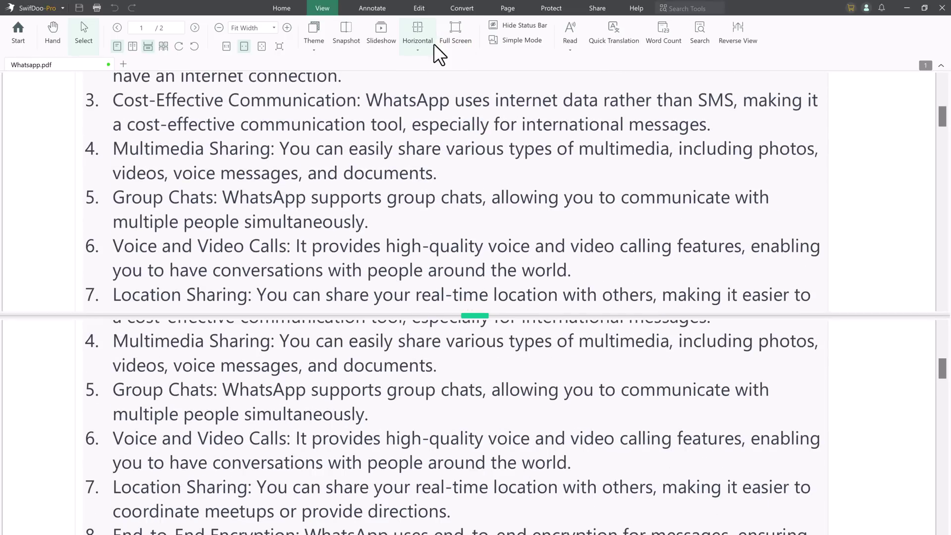
{"action": "left_click", "coordinate": [418, 49]}
{"action": "left_click", "coordinate": [429, 92]}
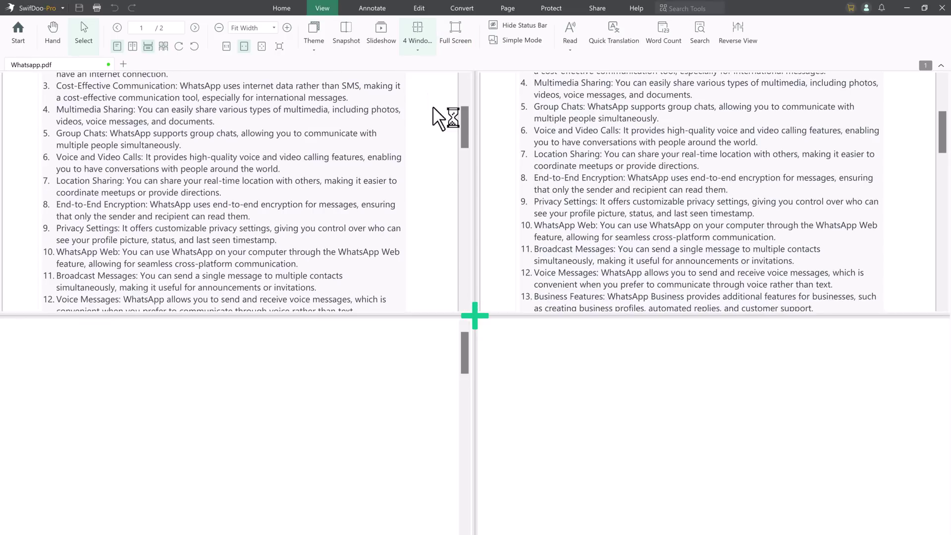
{"action": "left_click", "coordinate": [420, 48]}
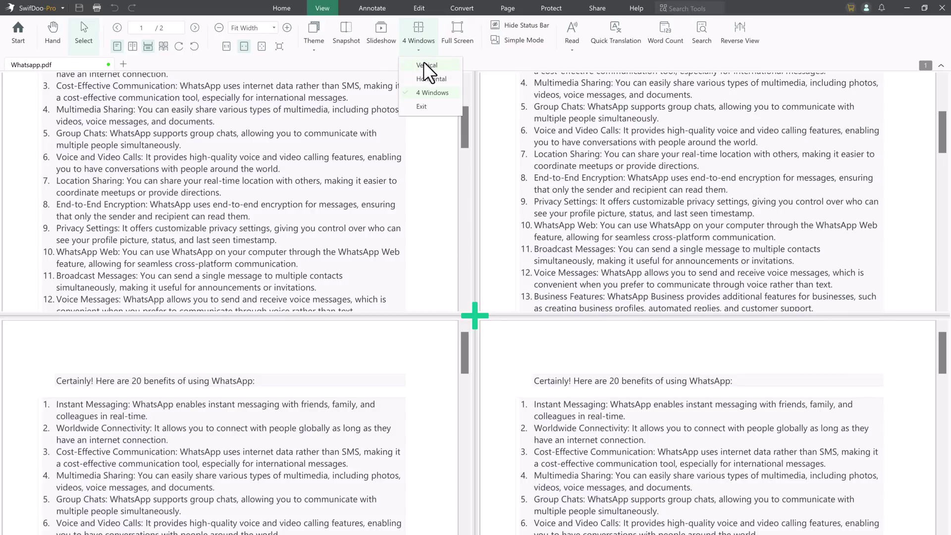
{"action": "left_click", "coordinate": [423, 64]}
{"action": "scroll", "coordinate": [391, 213], "scroll_direction": "up", "scroll_amount": 3}
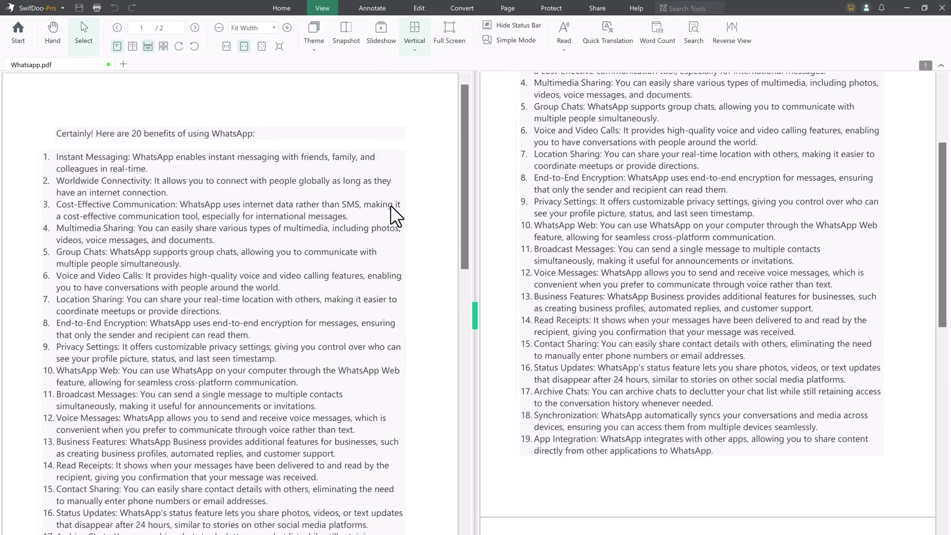
{"action": "scroll", "coordinate": [715, 198], "scroll_direction": "up", "scroll_amount": 3}
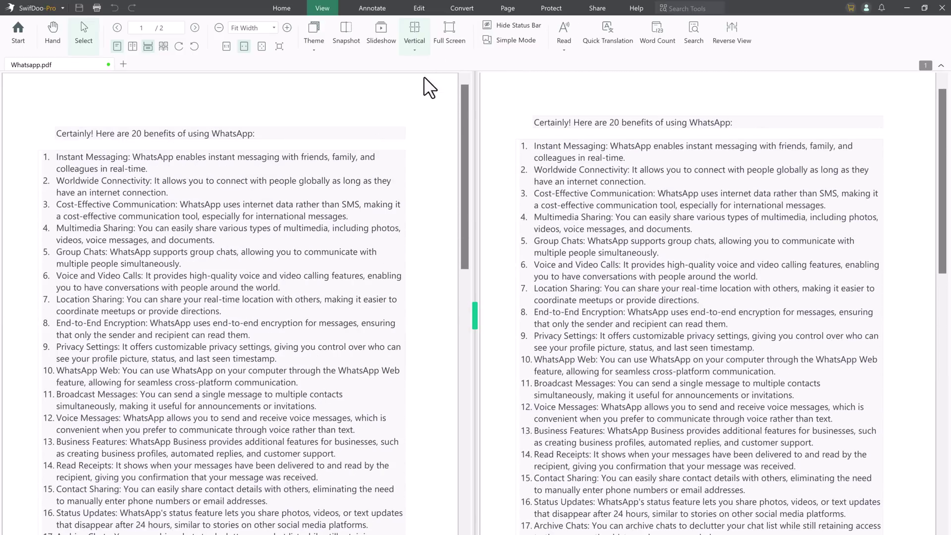
{"action": "left_click", "coordinate": [416, 50]}
{"action": "left_click", "coordinate": [421, 101]}
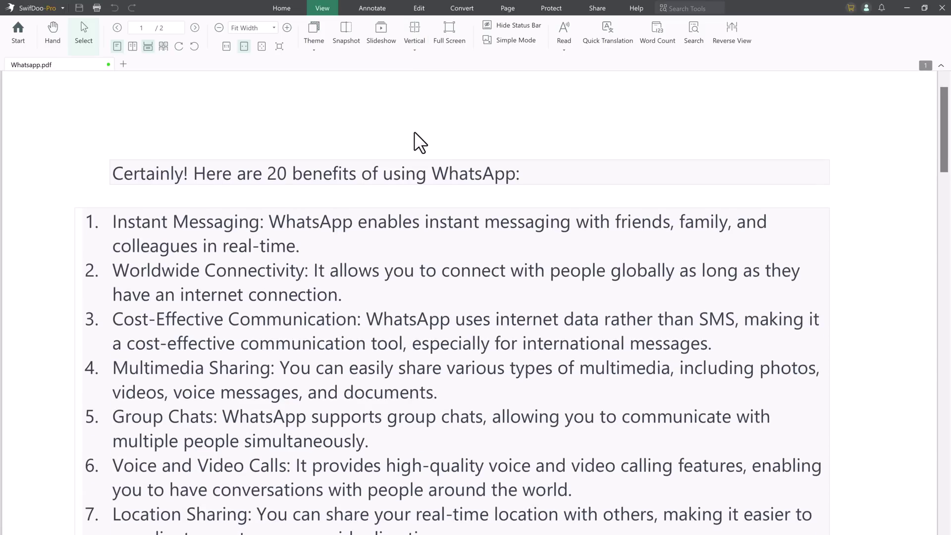
- In Edit mode, delete 'Certainly!' from the page heading
{"action": "left_click", "coordinate": [419, 7]}
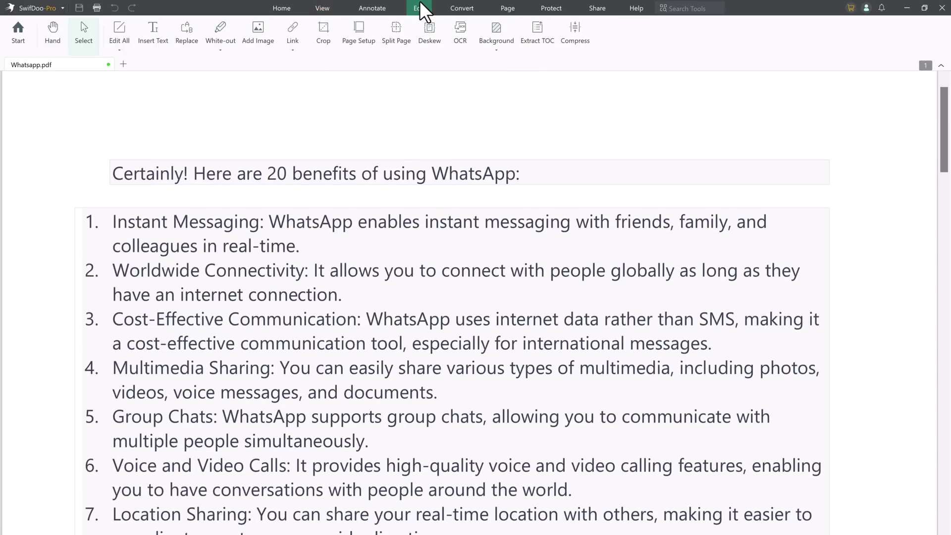
{"action": "left_click", "coordinate": [118, 36]}
{"action": "left_click", "coordinate": [190, 174]}
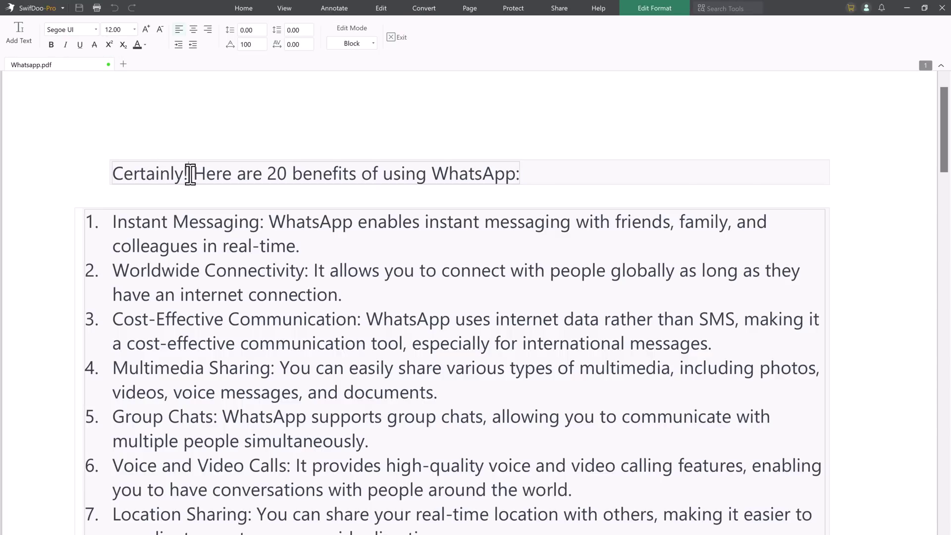
{"action": "left_click", "coordinate": [117, 174], "text": "shift"}
{"action": "key", "text": "BackSpace"}
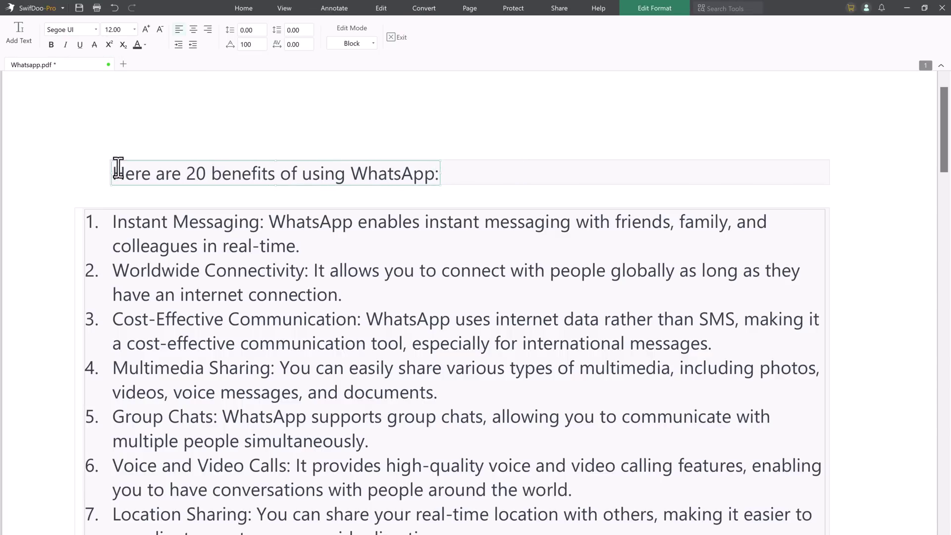
{"action": "left_click", "coordinate": [255, 106]}
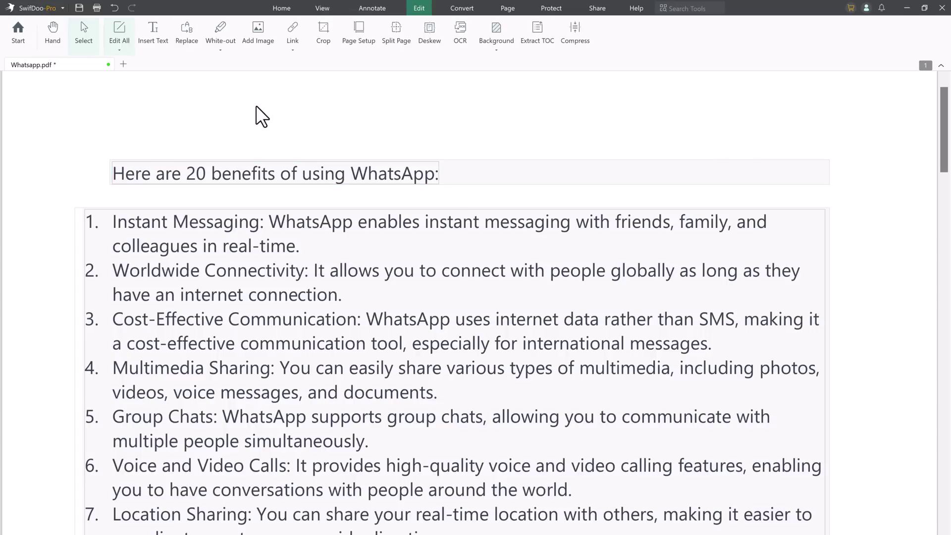
- Replace 'Instant Messaging:' at the start of item 1 with 'Type your text here:'
{"action": "left_click", "coordinate": [268, 221]}
{"action": "left_click", "coordinate": [115, 220], "text": "shift"}
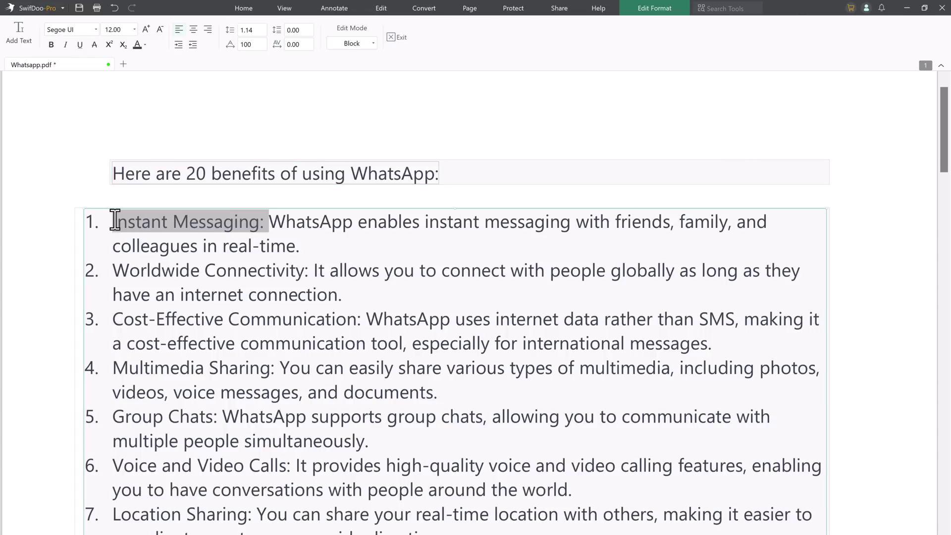
{"action": "type", "text": "Type"}
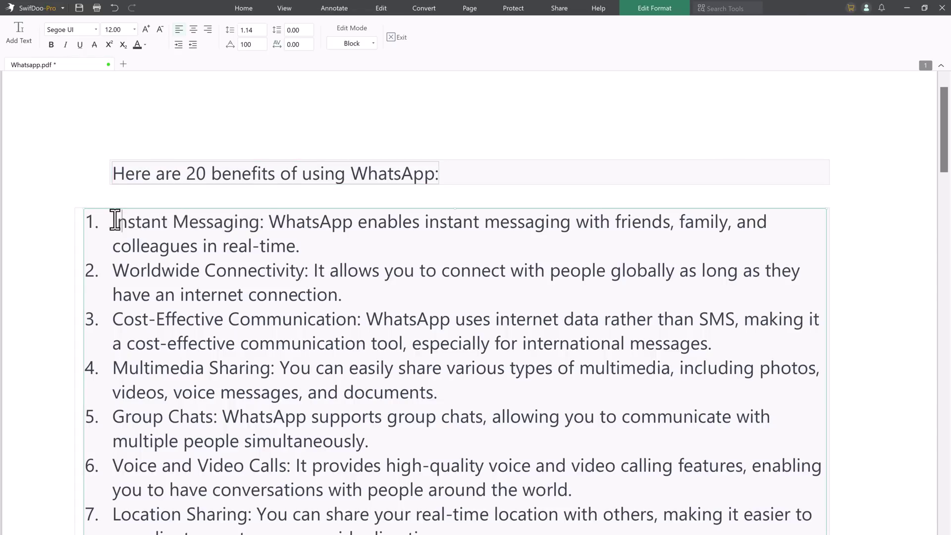
{"action": "type", "text": " your text "}
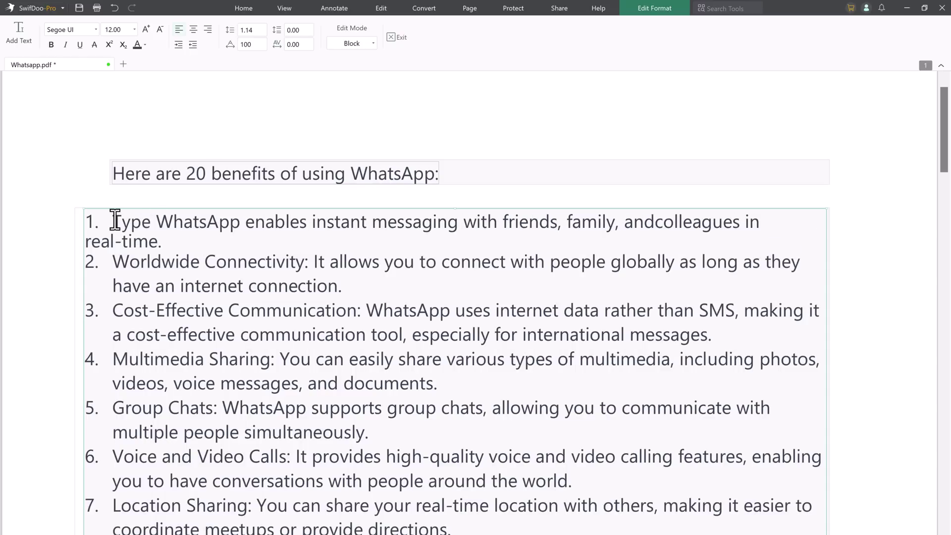
{"action": "type", "text": "here:"}
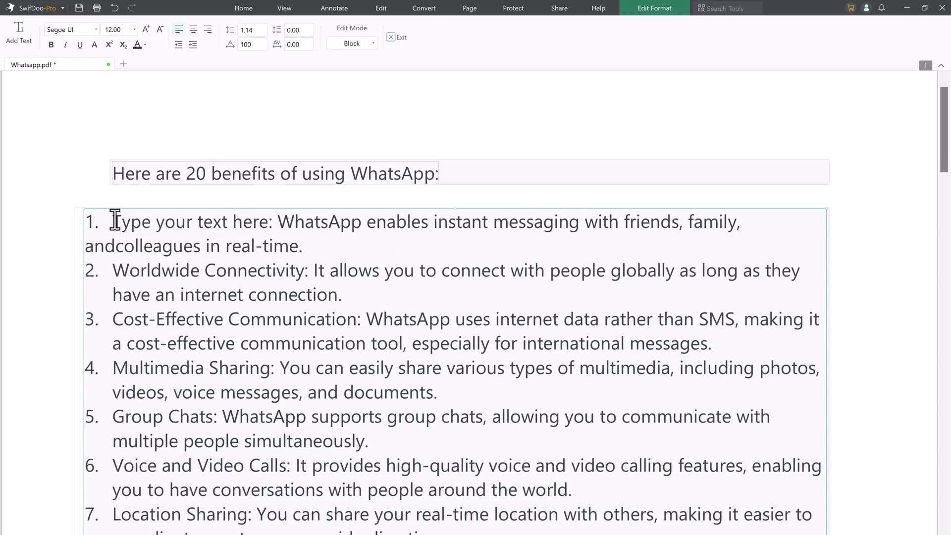
{"action": "left_click", "coordinate": [207, 117]}
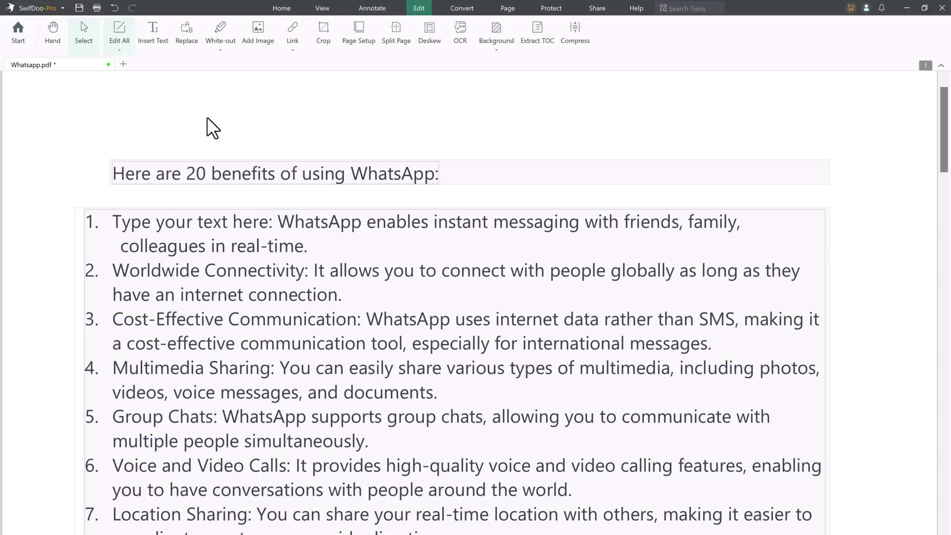
{"action": "left_click", "coordinate": [149, 35]}
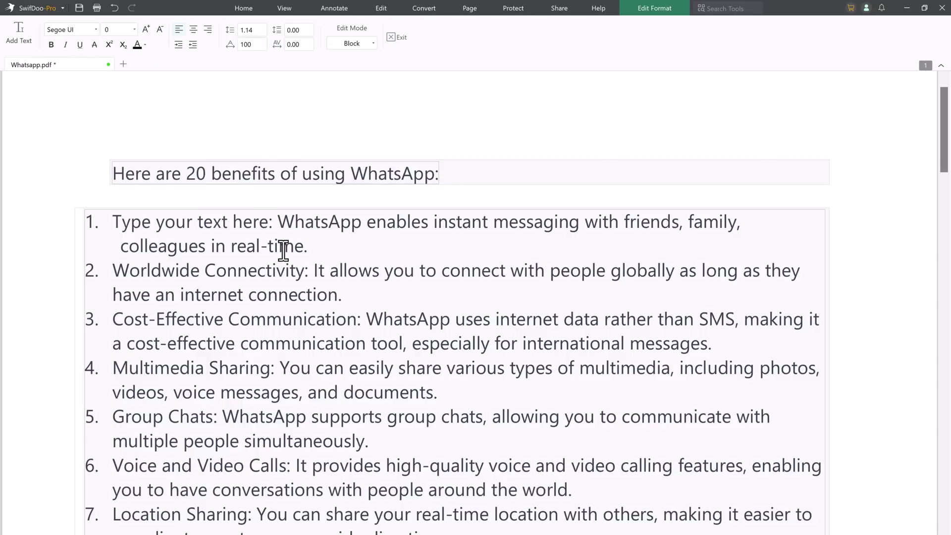
- Make item 1's description sentence bold and teal, then exit text editing
{"action": "double_click", "coordinate": [313, 246]}
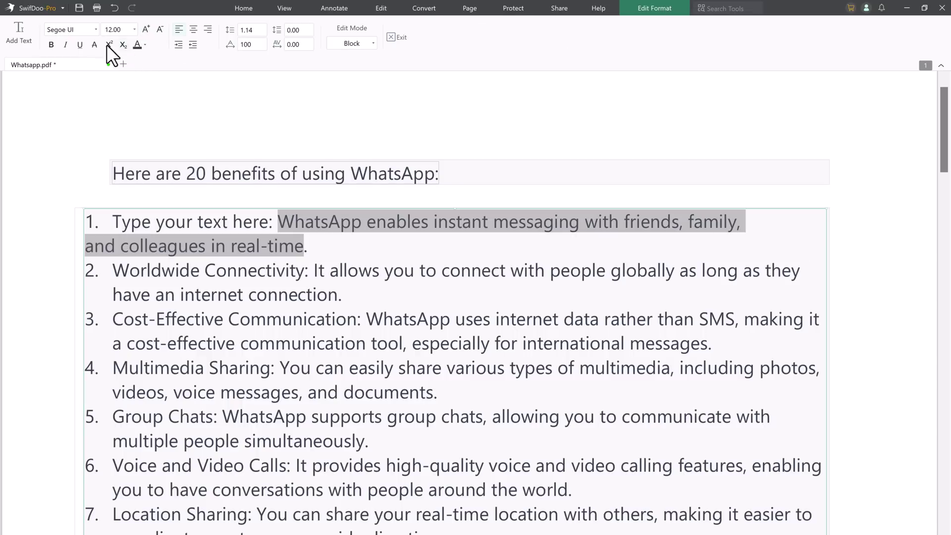
{"action": "left_click", "coordinate": [51, 44]}
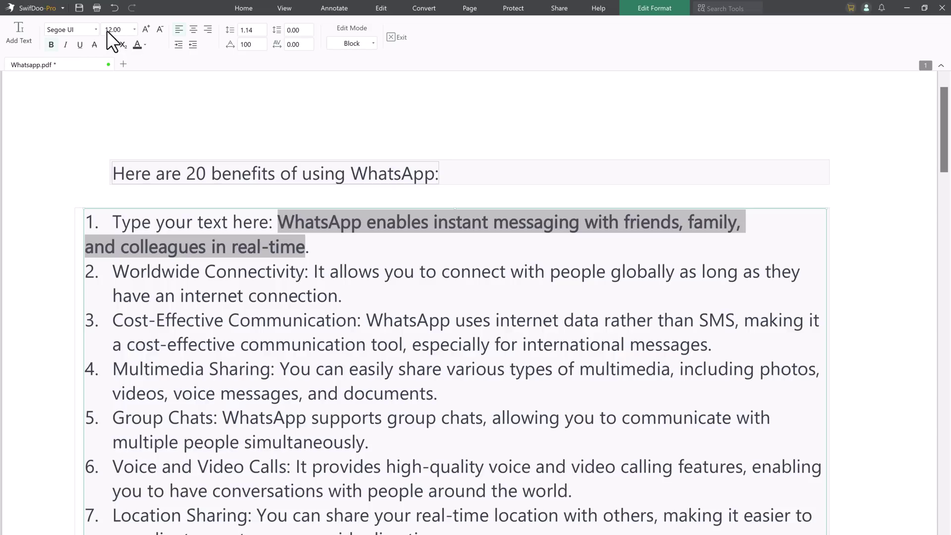
{"action": "left_click", "coordinate": [144, 45]}
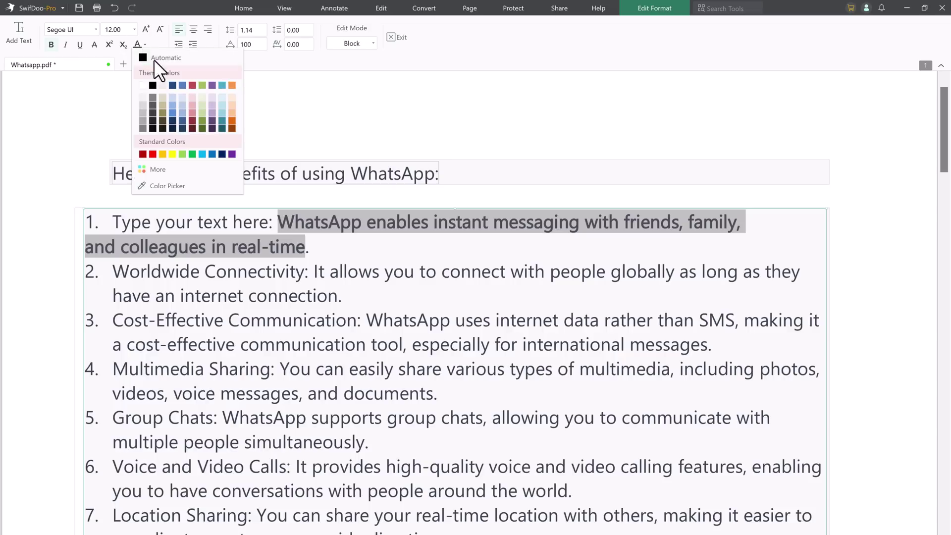
{"action": "left_click", "coordinate": [192, 85]}
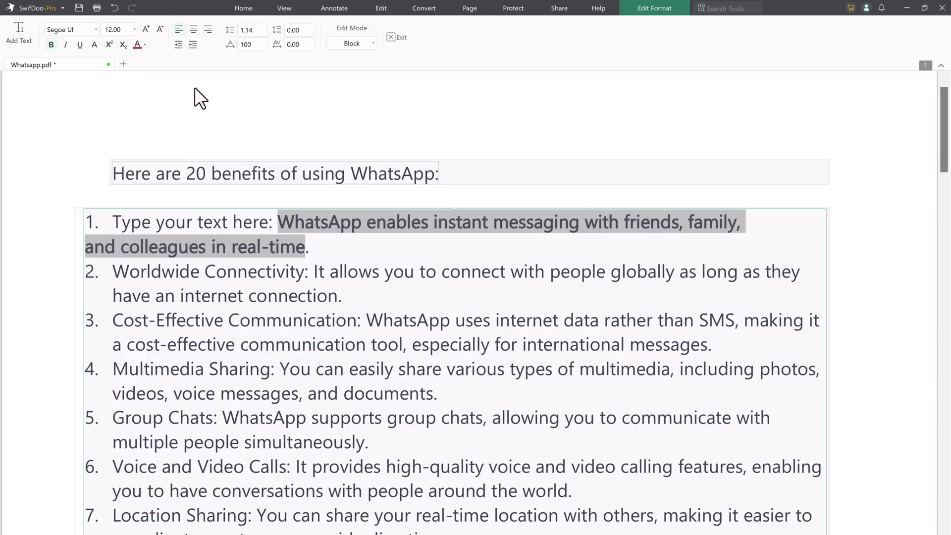
{"action": "left_click", "coordinate": [143, 44]}
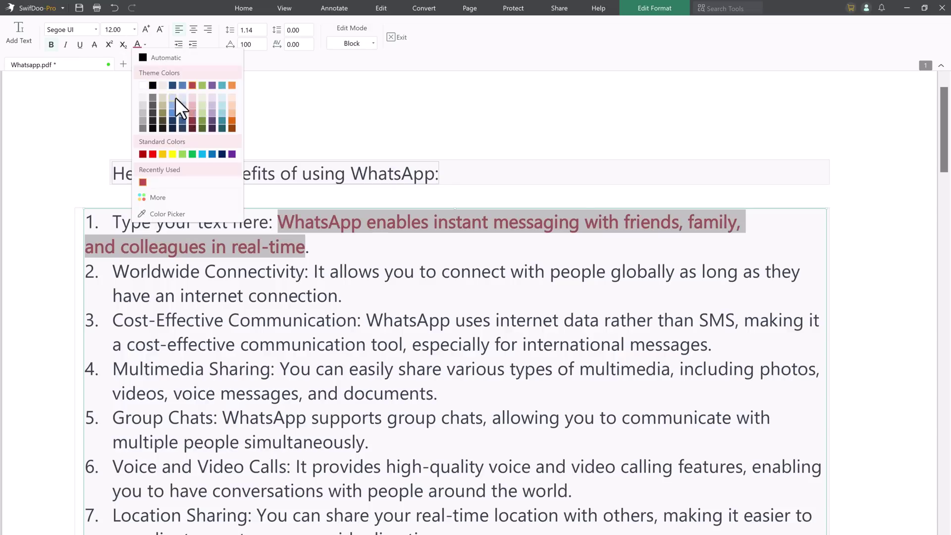
{"action": "left_click", "coordinate": [221, 119]}
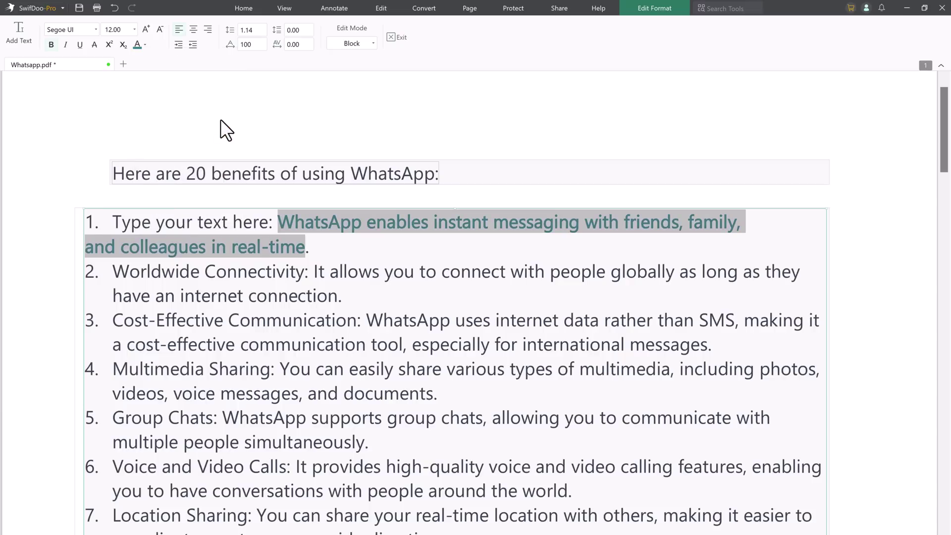
{"action": "left_click", "coordinate": [396, 38]}
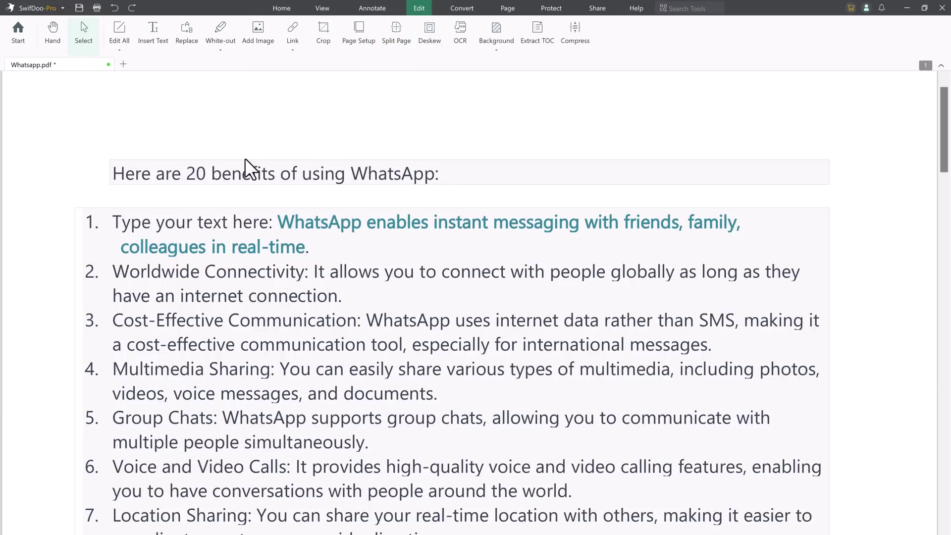
- Save Whatsapp.pdf and run English OCR as a Document with Text and Images
{"action": "left_click", "coordinate": [462, 36]}
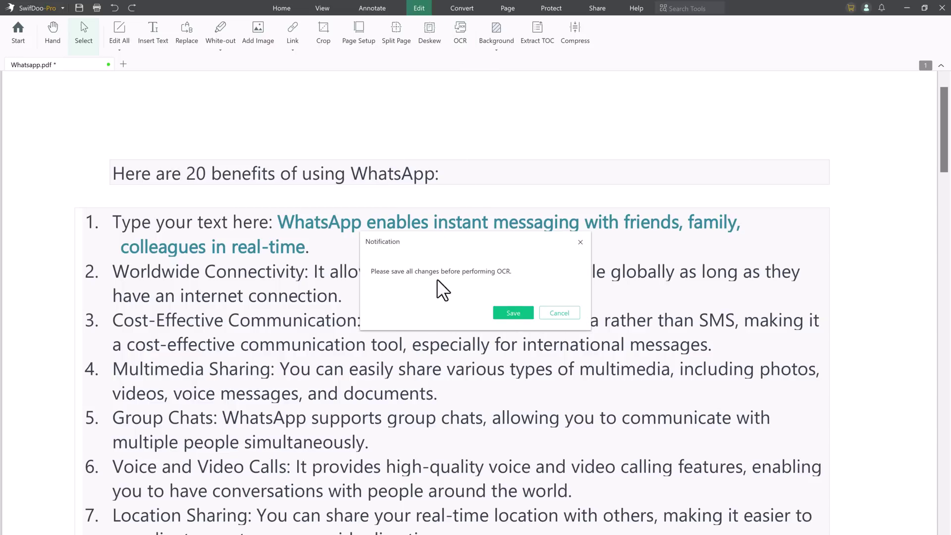
{"action": "left_click", "coordinate": [524, 312]}
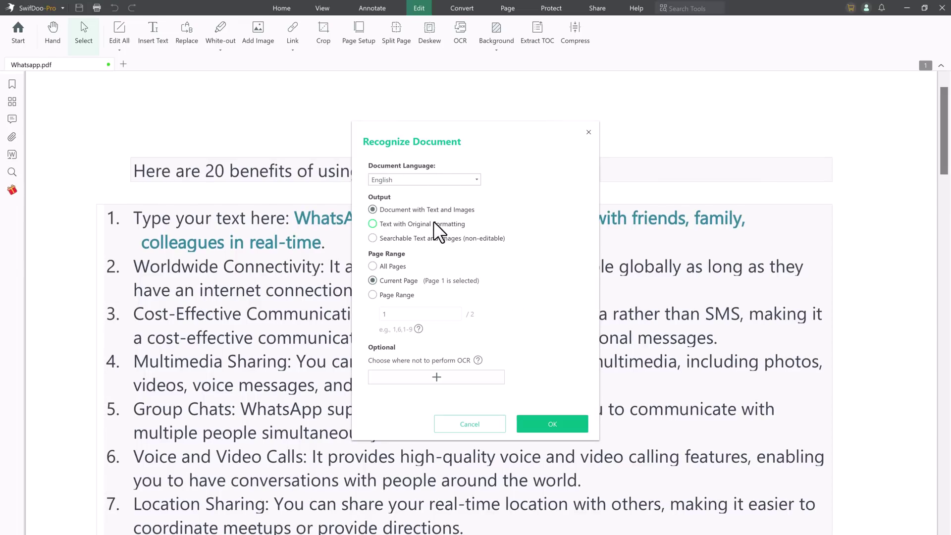
{"action": "left_click", "coordinate": [465, 181]}
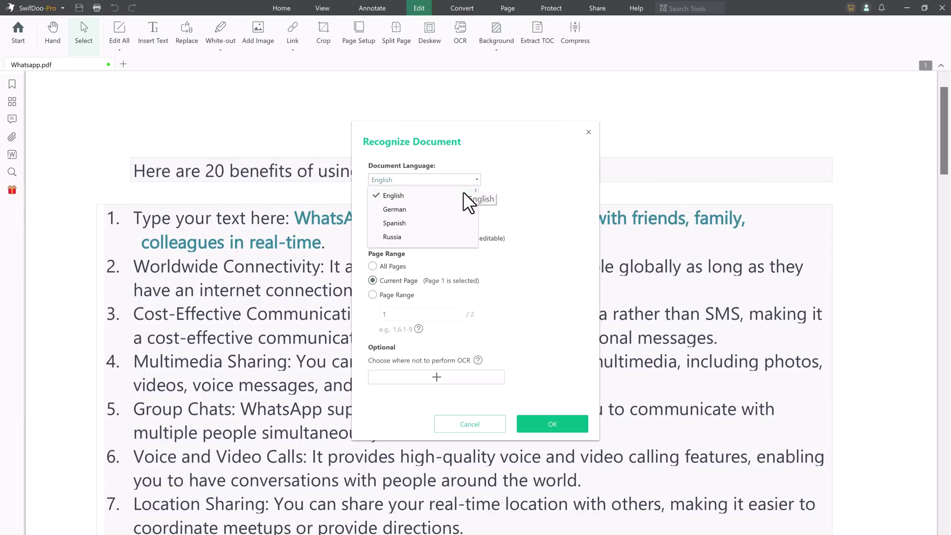
{"action": "left_click", "coordinate": [490, 207]}
{"action": "left_click", "coordinate": [456, 224]}
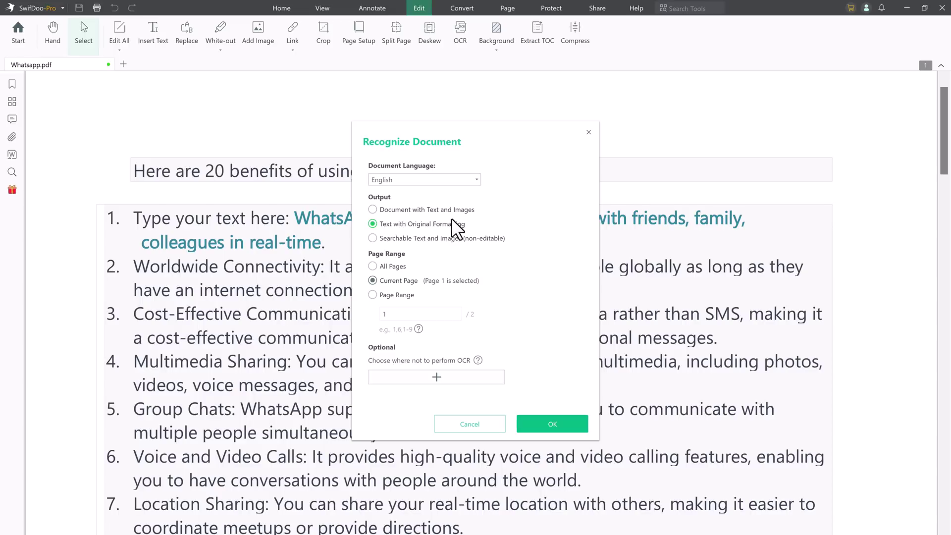
{"action": "left_click", "coordinate": [451, 212]}
{"action": "left_click", "coordinate": [543, 423]}
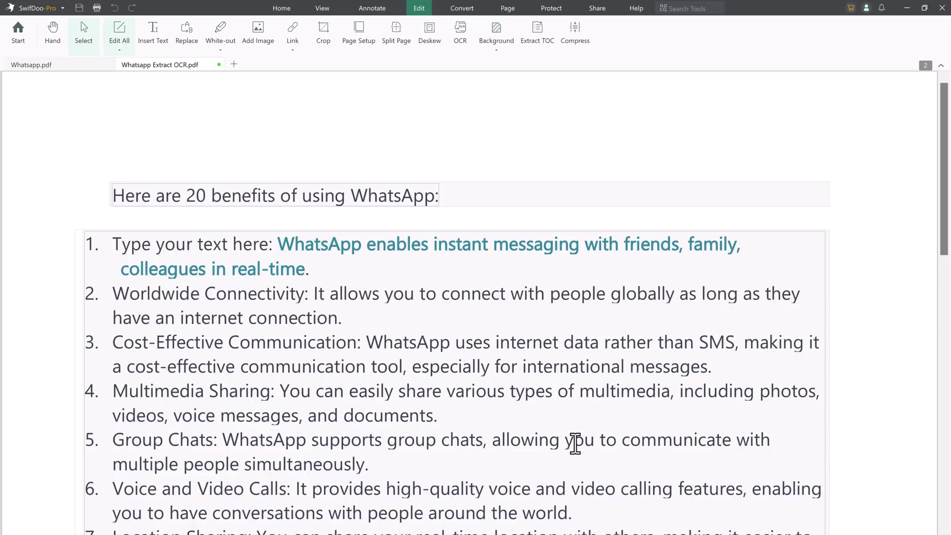
- Close the generated Whatsapp Extract OCR.pdf copy
{"action": "left_click", "coordinate": [575, 444]}
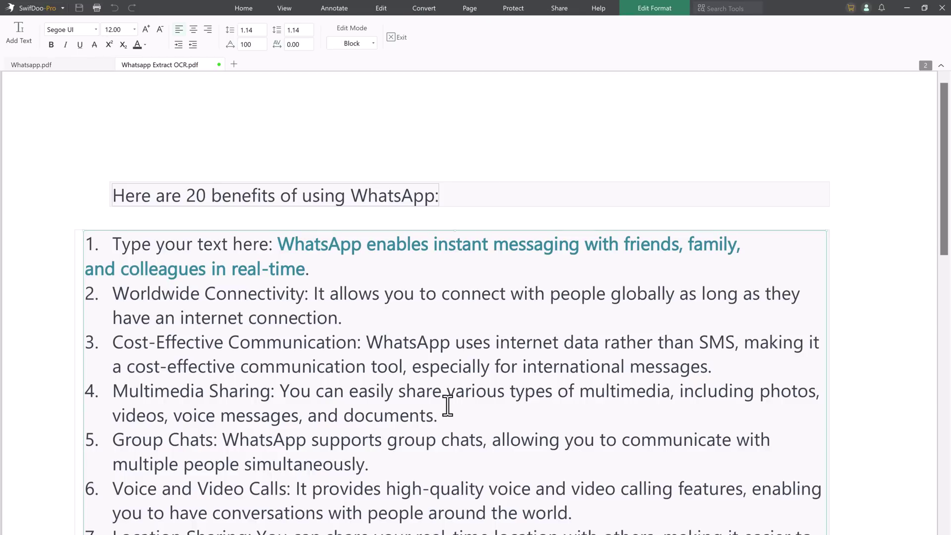
{"action": "left_click", "coordinate": [400, 34]}
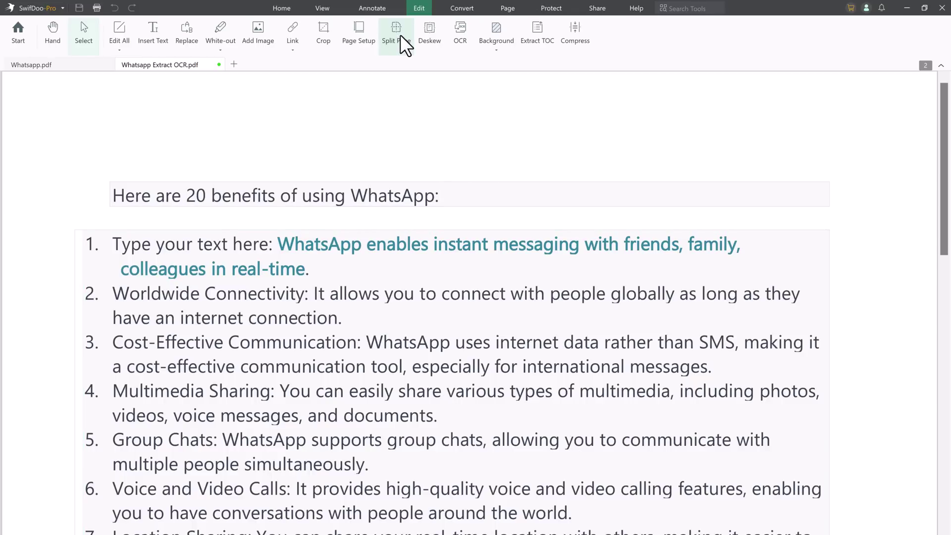
{"action": "left_click", "coordinate": [218, 64]}
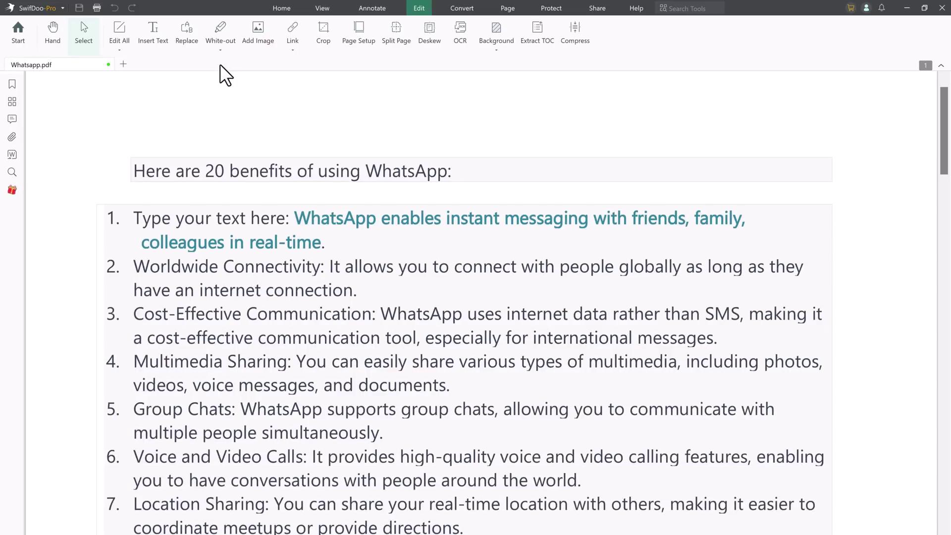
- Highlight the headings of items 2–5: Worldwide Connectivity, Cost-Effective Communication, Multimedia Sharing, Group Chats
{"action": "left_click", "coordinate": [372, 7]}
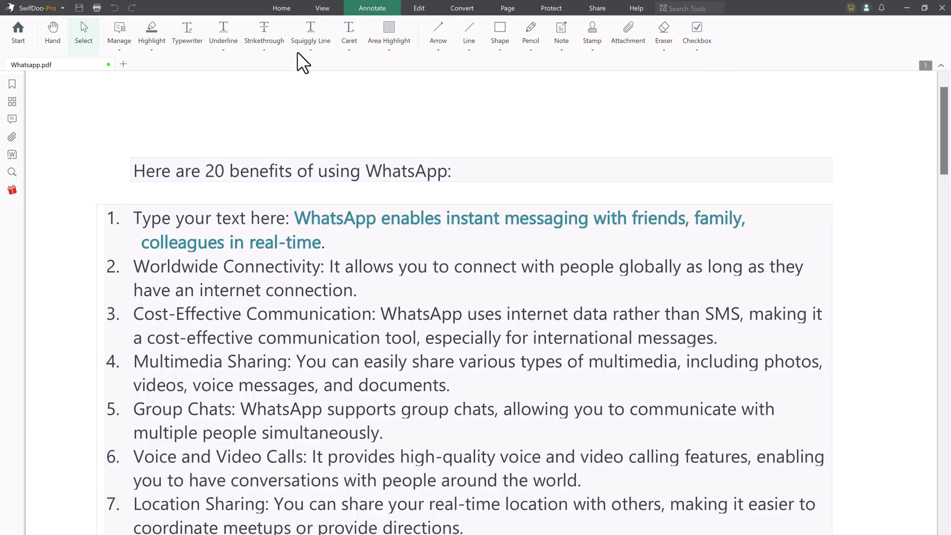
{"action": "left_click", "coordinate": [155, 40]}
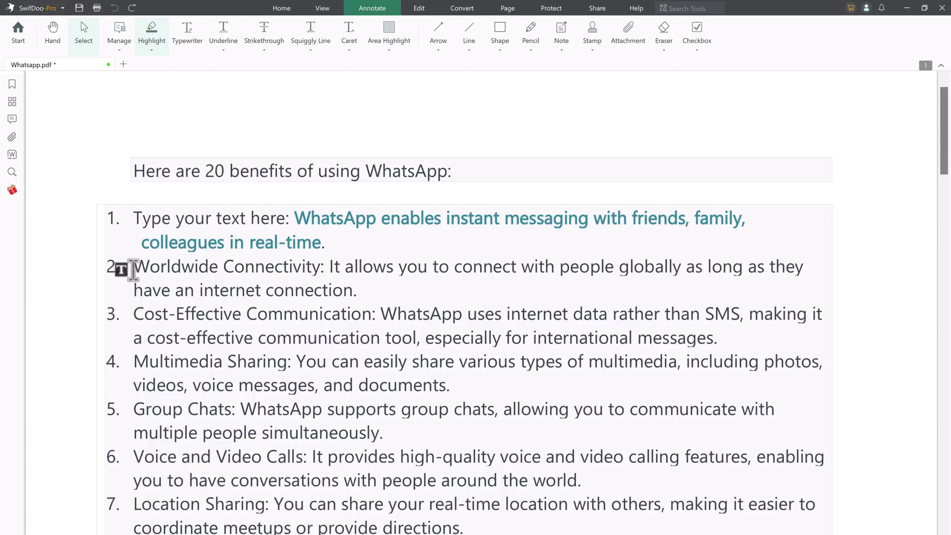
{"action": "left_click_drag", "start_coordinate": [130, 268], "coordinate": [321, 267]}
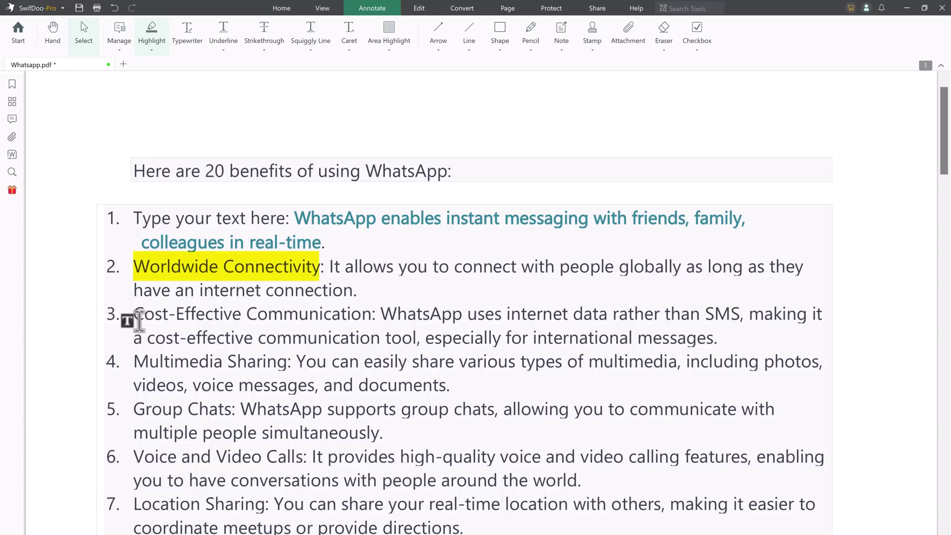
{"action": "left_click_drag", "start_coordinate": [144, 309], "coordinate": [376, 313]}
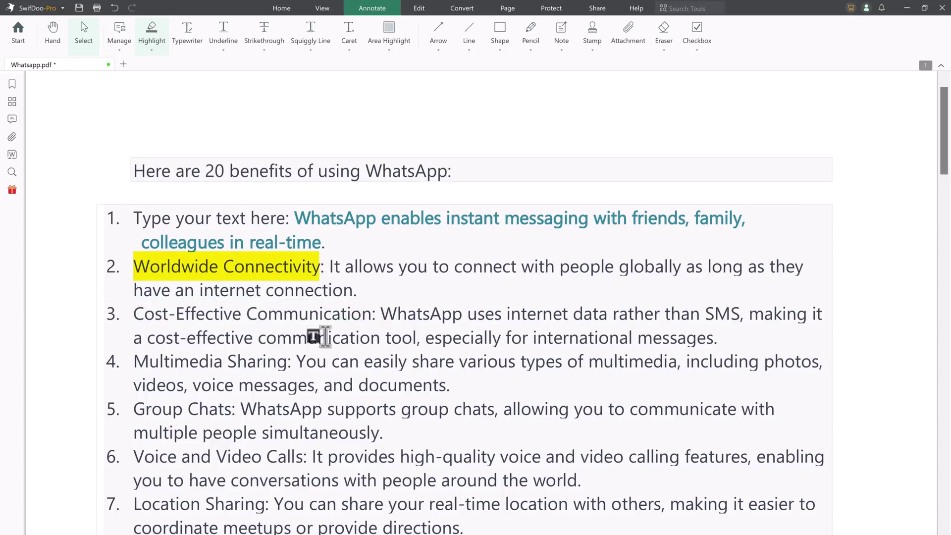
{"action": "left_click_drag", "start_coordinate": [135, 363], "coordinate": [288, 362]}
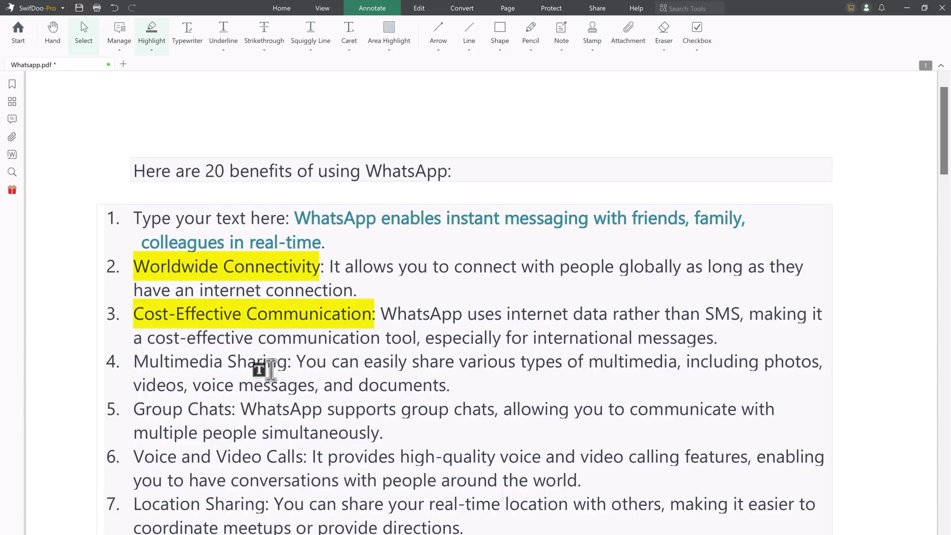
{"action": "left_click_drag", "start_coordinate": [140, 407], "coordinate": [231, 410]}
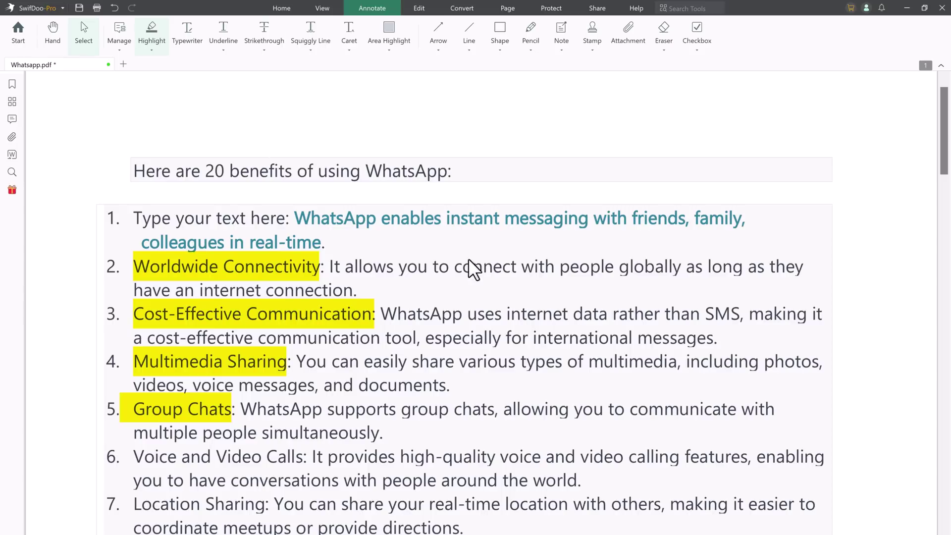
- Underline item 5's sentence, strike through item 4's, and squiggle-underline item 3's in colour
{"action": "left_click", "coordinate": [219, 36]}
{"action": "left_click_drag", "start_coordinate": [239, 409], "coordinate": [393, 441]}
{"action": "left_click", "coordinate": [268, 35]}
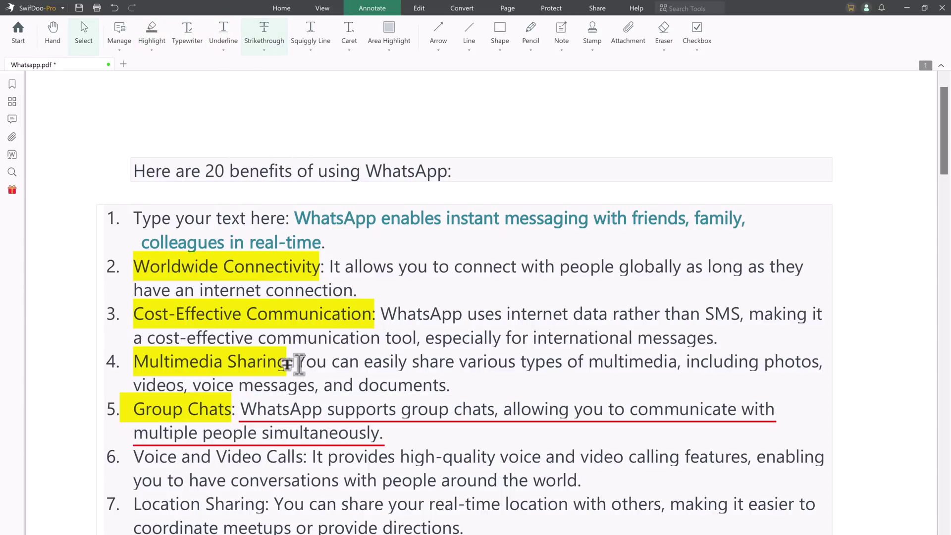
{"action": "left_click_drag", "start_coordinate": [297, 364], "coordinate": [450, 389]}
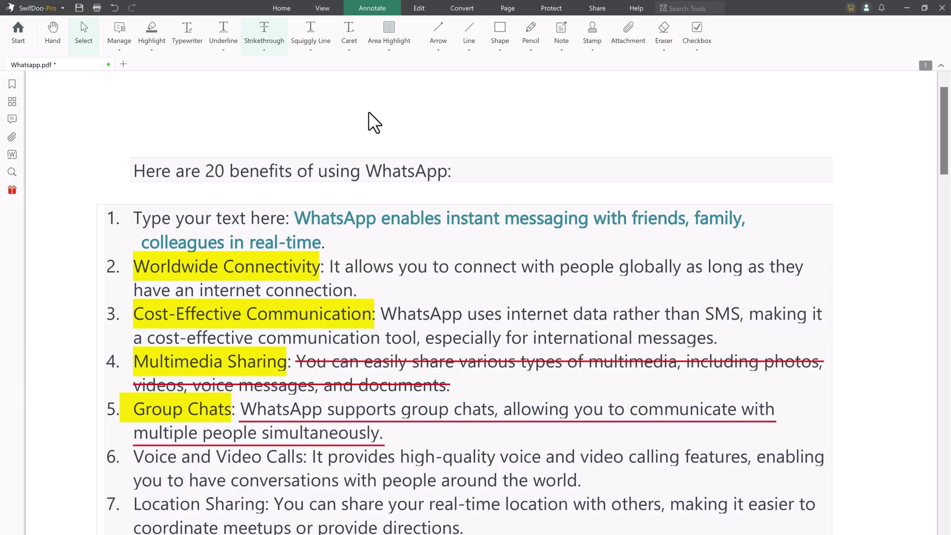
{"action": "left_click", "coordinate": [317, 47]}
{"action": "left_click", "coordinate": [329, 95]}
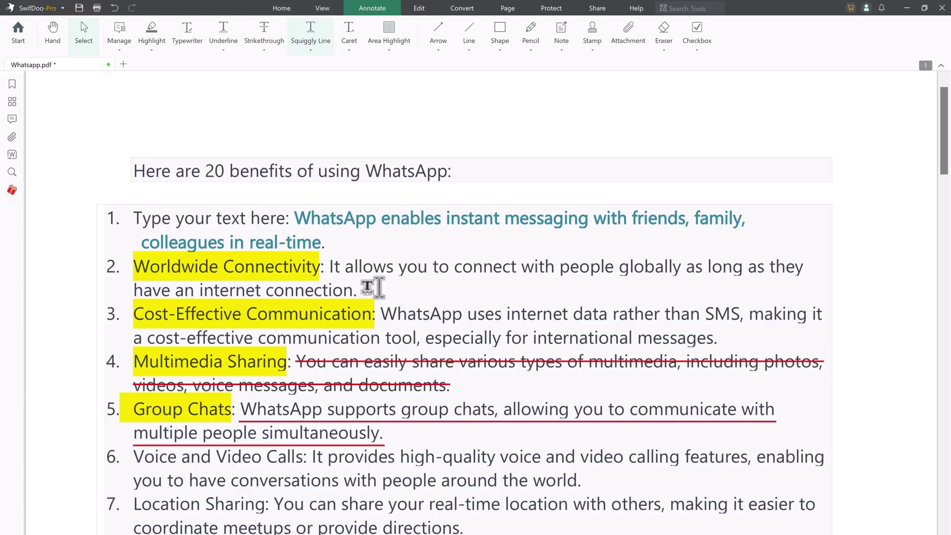
{"action": "left_click_drag", "start_coordinate": [380, 315], "coordinate": [726, 341]}
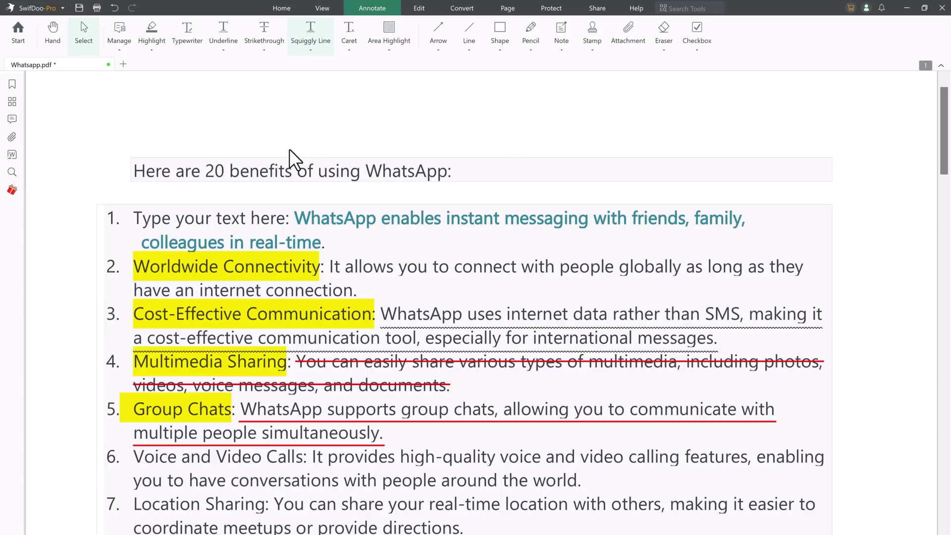
- Attach a sticky note reading 'Important part' after 'real-time.' in item 1
{"action": "left_click", "coordinate": [563, 37]}
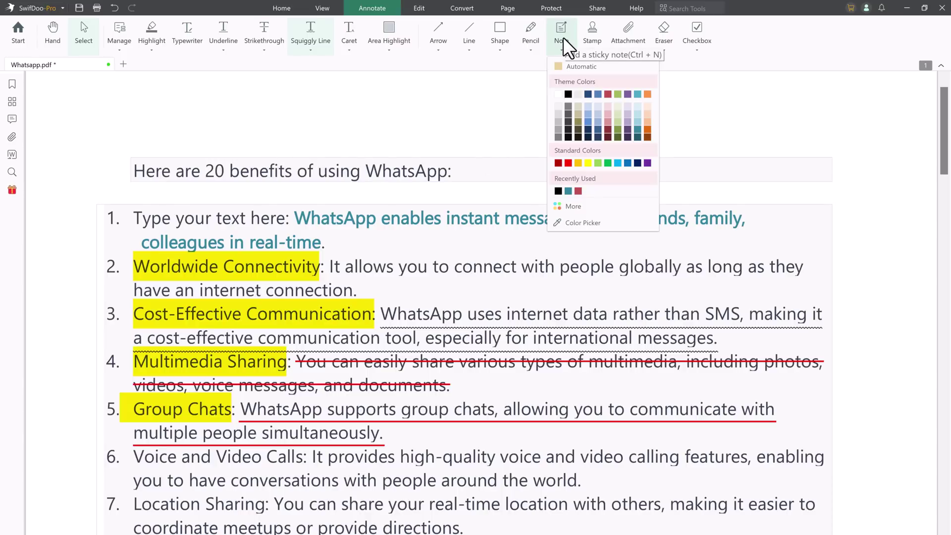
{"action": "left_click", "coordinate": [564, 28]}
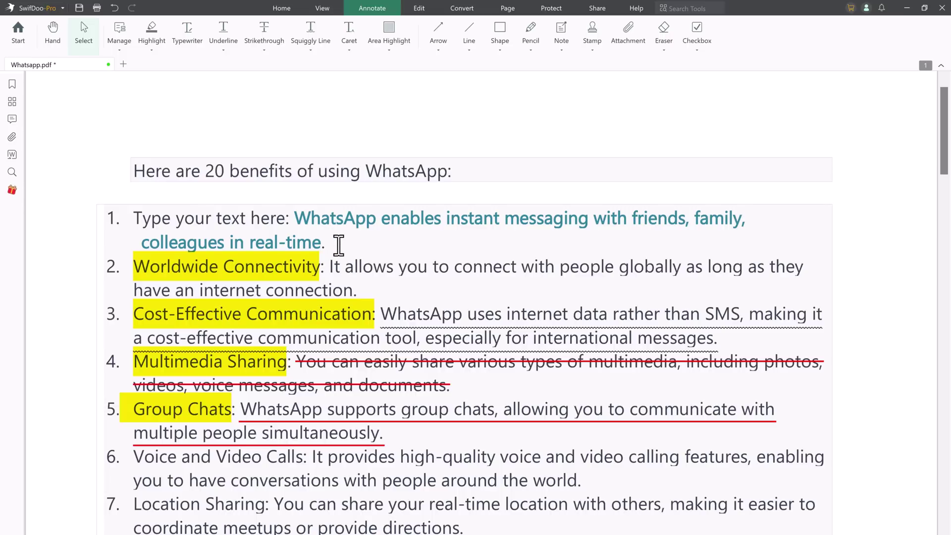
{"action": "left_click", "coordinate": [561, 34]}
{"action": "left_click", "coordinate": [342, 246]}
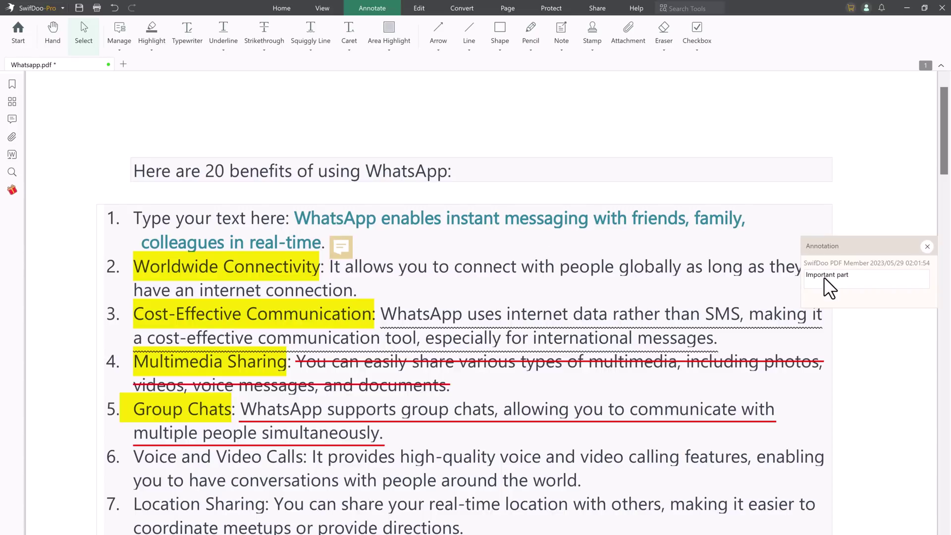
{"action": "left_click", "coordinate": [927, 246]}
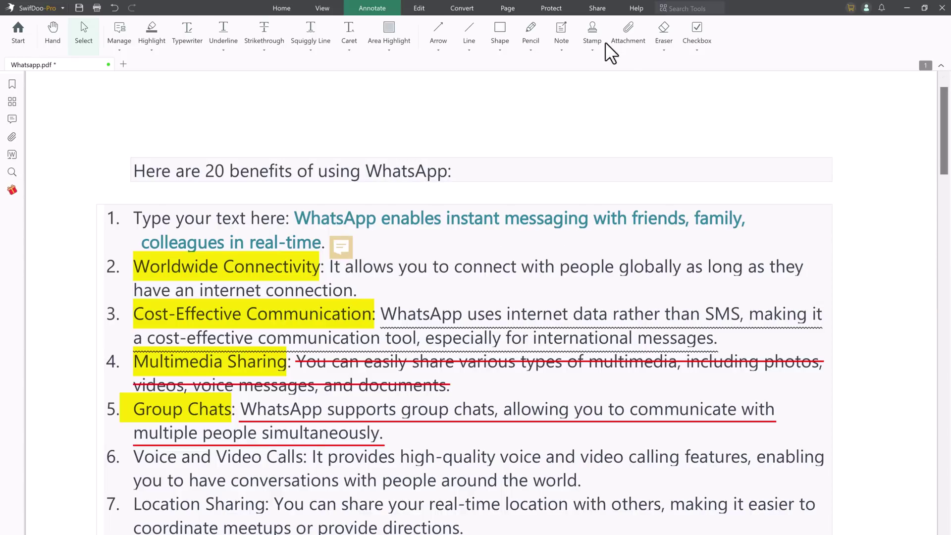
- Place the Standard APPROVED stamp in the blank space below item 19 on page 1
{"action": "left_click", "coordinate": [589, 39]}
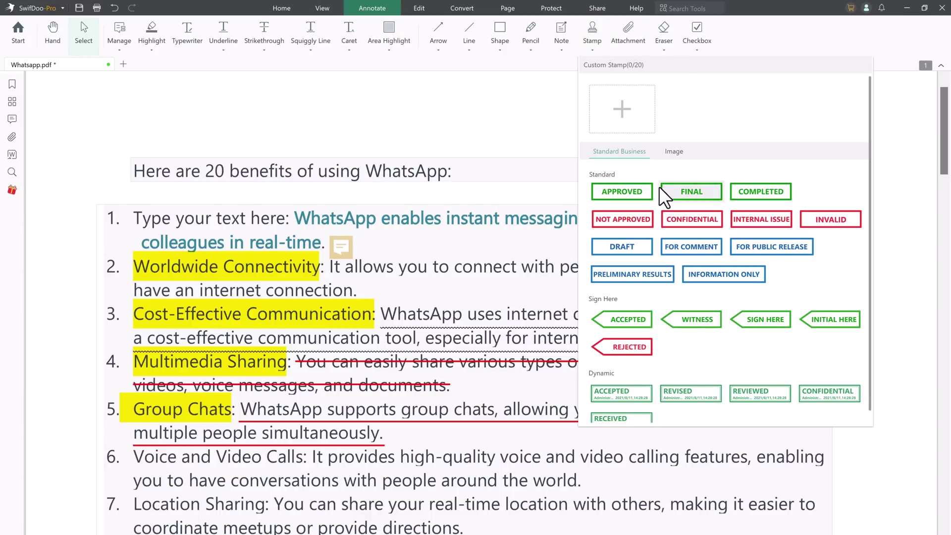
{"action": "scroll", "coordinate": [768, 233], "scroll_direction": "down", "scroll_amount": 1}
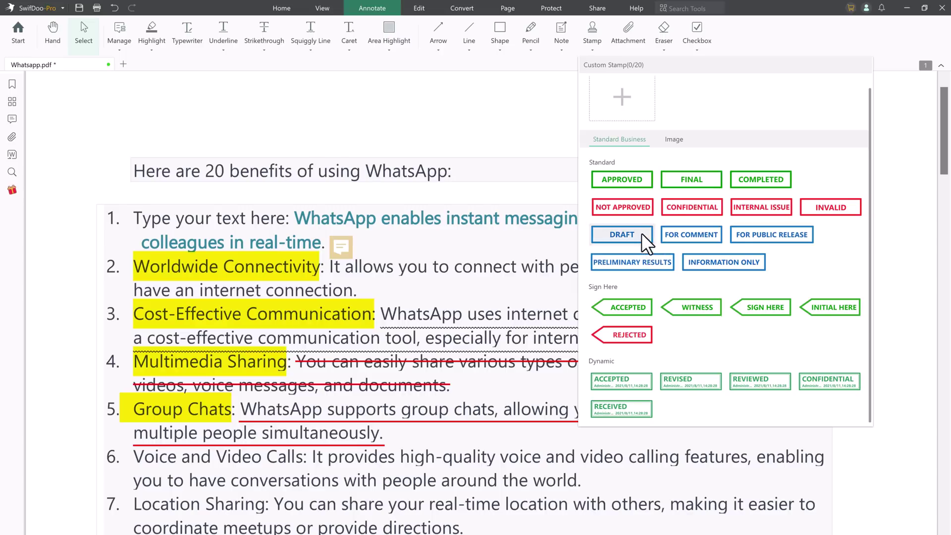
{"action": "left_click", "coordinate": [637, 179]}
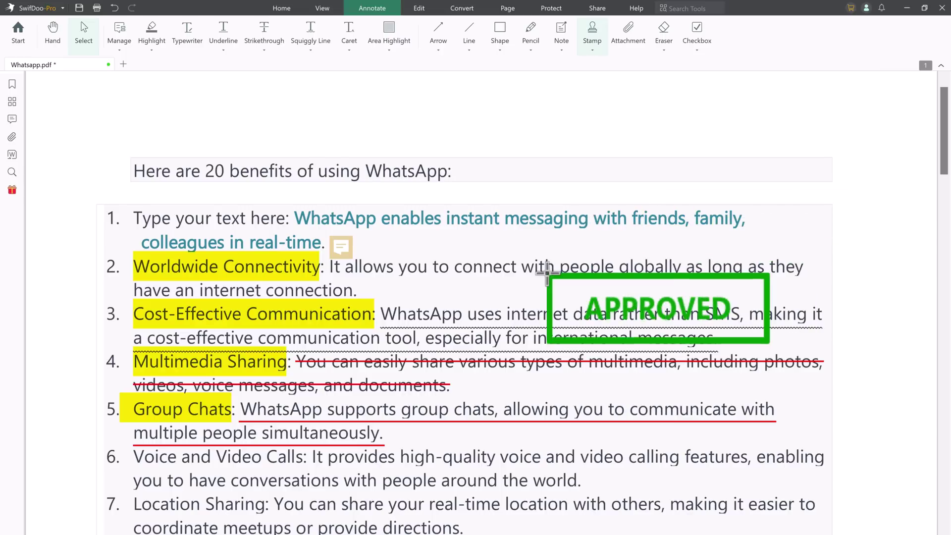
{"action": "left_click", "coordinate": [514, 434]}
{"action": "scroll", "coordinate": [541, 367], "scroll_direction": "down", "scroll_amount": 10}
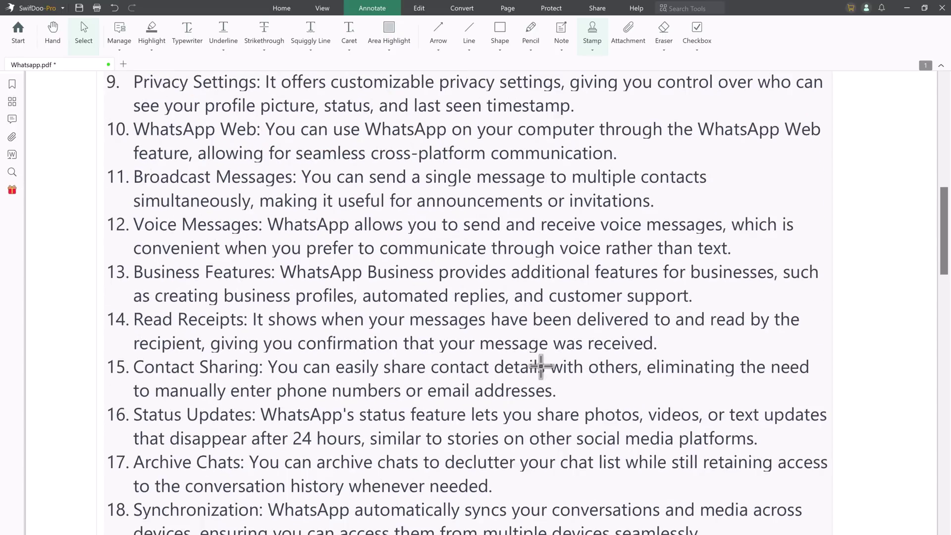
{"action": "scroll", "coordinate": [541, 366], "scroll_direction": "down", "scroll_amount": 3}
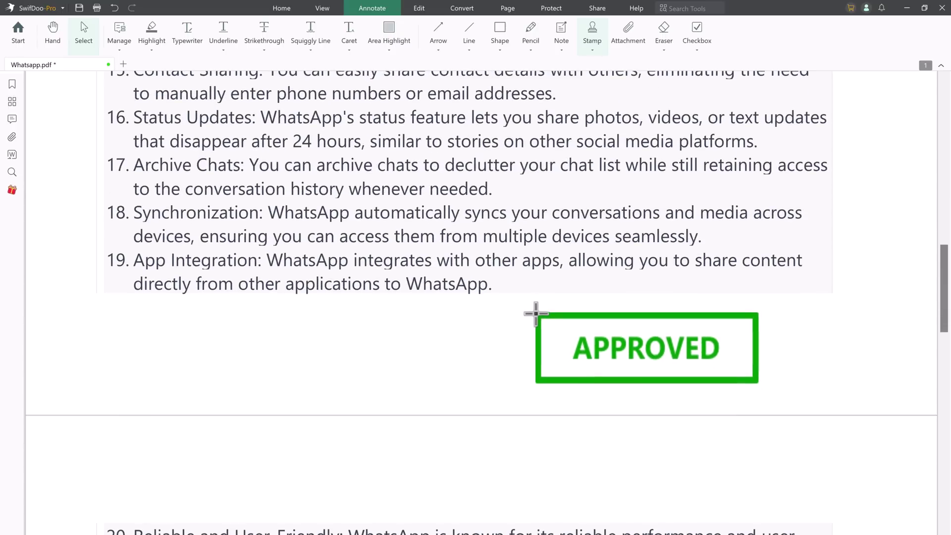
{"action": "key", "text": "Escape"}
{"action": "left_click", "coordinate": [536, 313]}
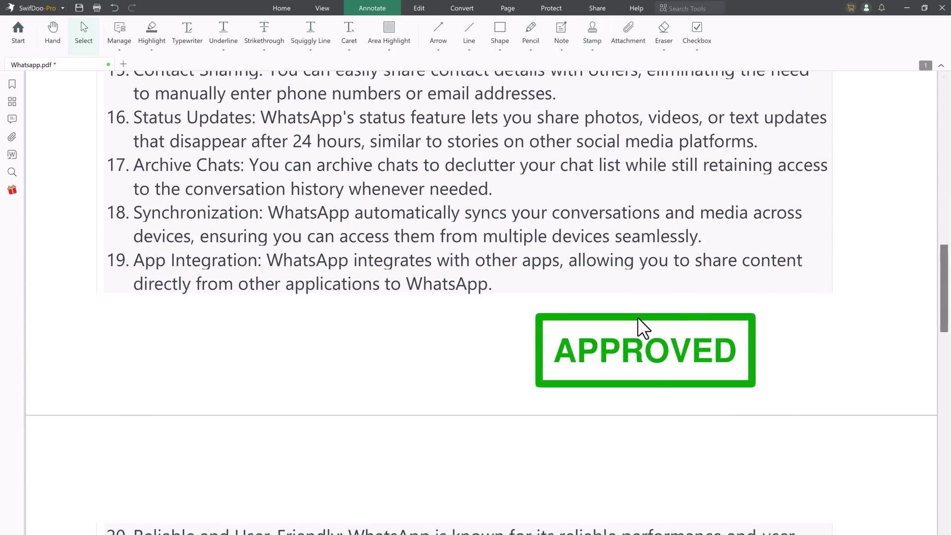
{"action": "scroll", "coordinate": [673, 296], "scroll_direction": "up", "scroll_amount": 18}
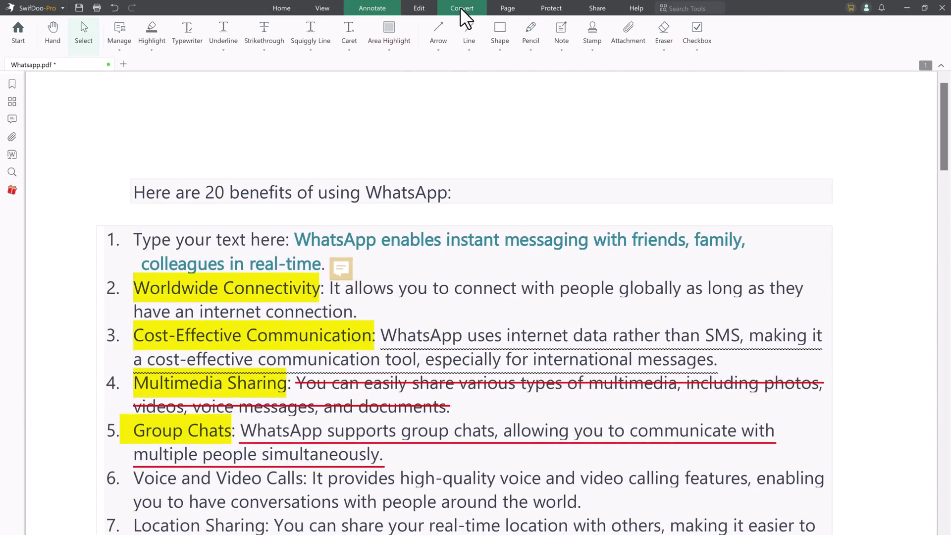
- Convert Whatsapp.pdf to Word, keeping the Word(.docx) output format
{"action": "left_click", "coordinate": [460, 7]}
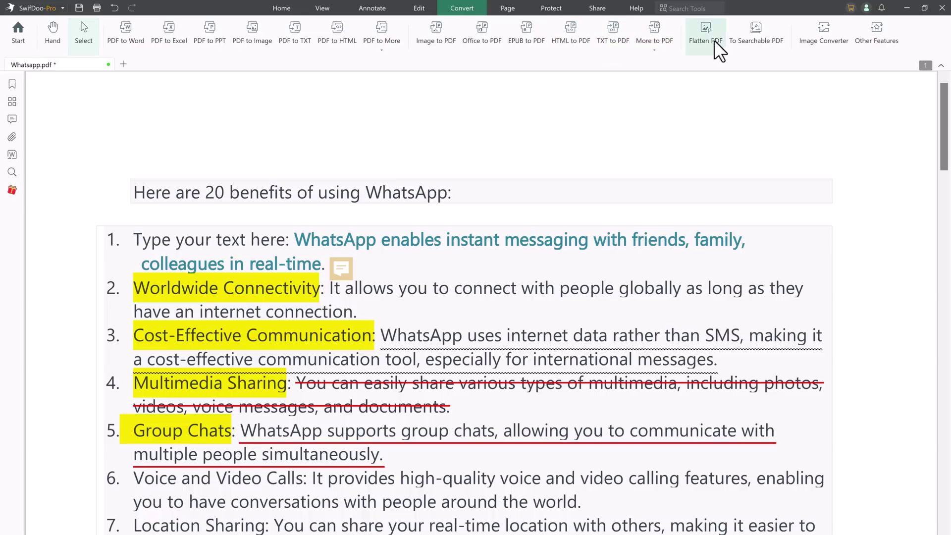
{"action": "left_click", "coordinate": [129, 39]}
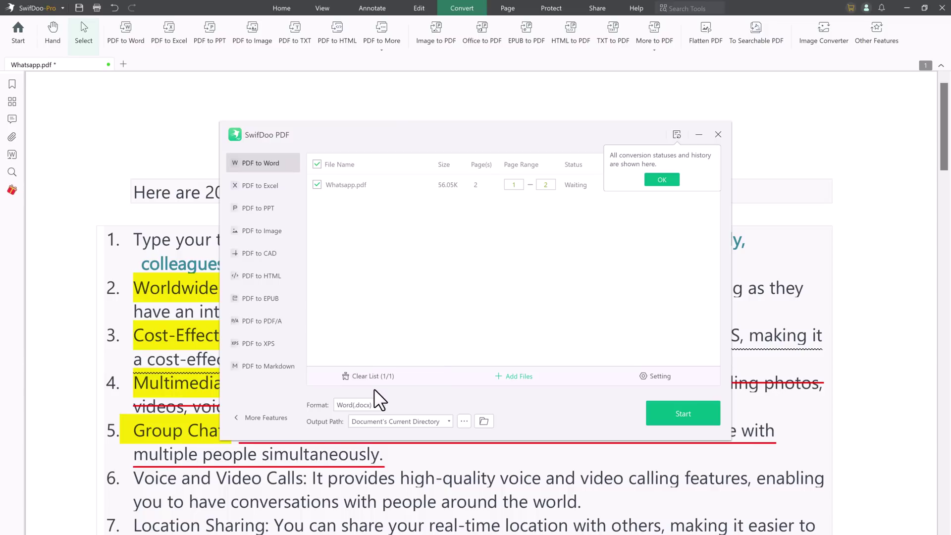
{"action": "left_click", "coordinate": [378, 405]}
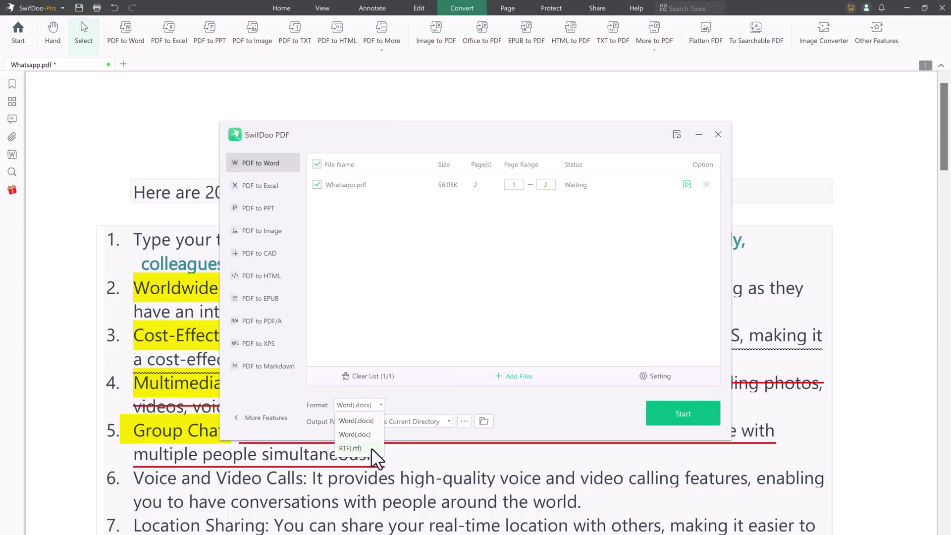
{"action": "left_click", "coordinate": [402, 403]}
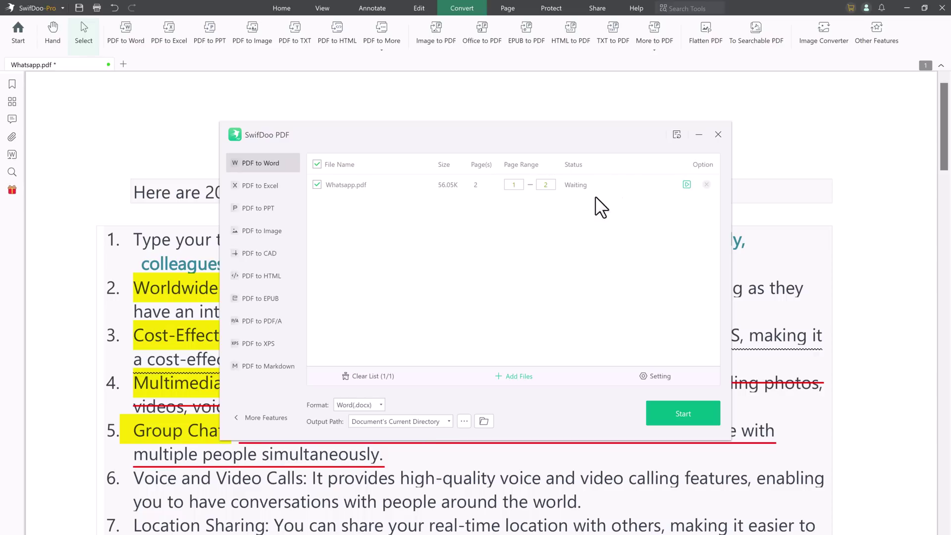
{"action": "left_click", "coordinate": [694, 416]}
- Close the converter and open the Merge tool after viewing the Split and Compress options
{"action": "left_click", "coordinate": [718, 135]}
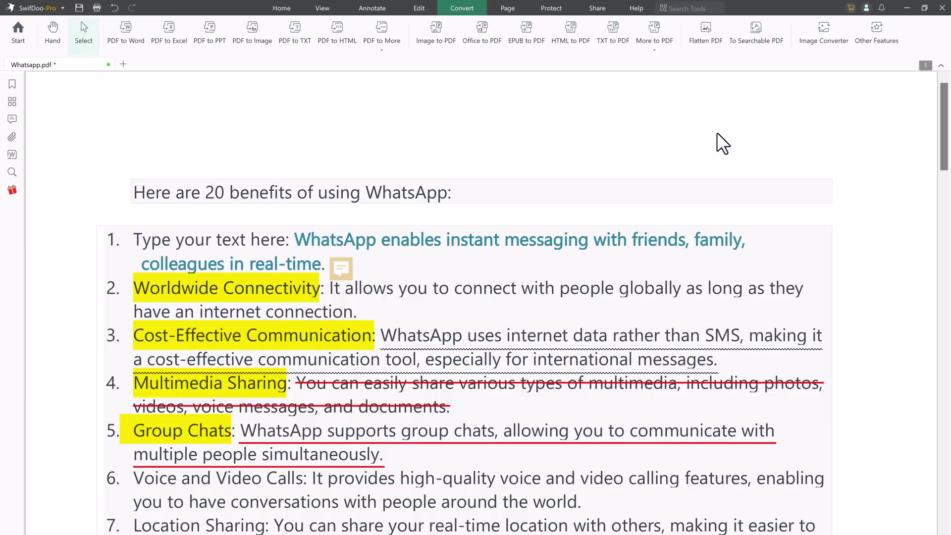
{"action": "left_click", "coordinate": [507, 8]}
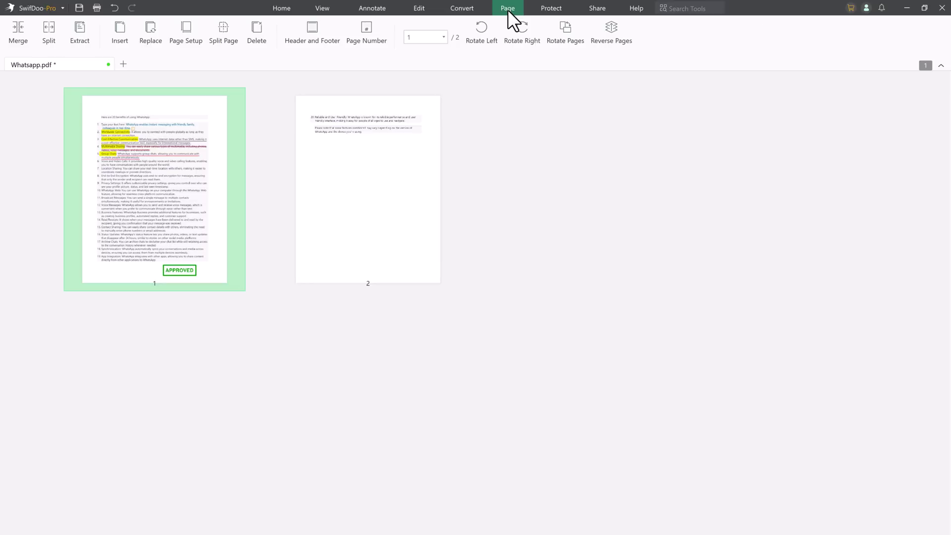
{"action": "left_click", "coordinate": [13, 30]}
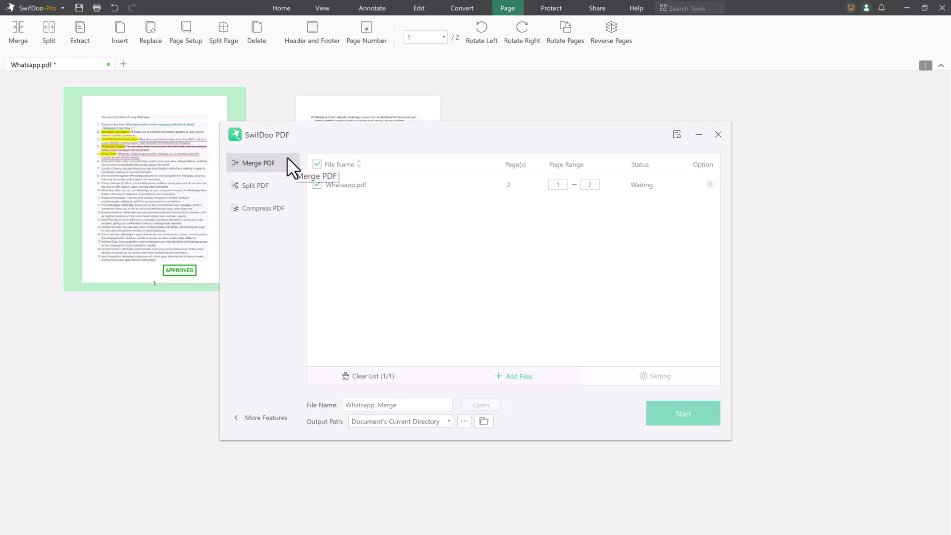
{"action": "left_click", "coordinate": [277, 187]}
{"action": "left_click", "coordinate": [268, 214]}
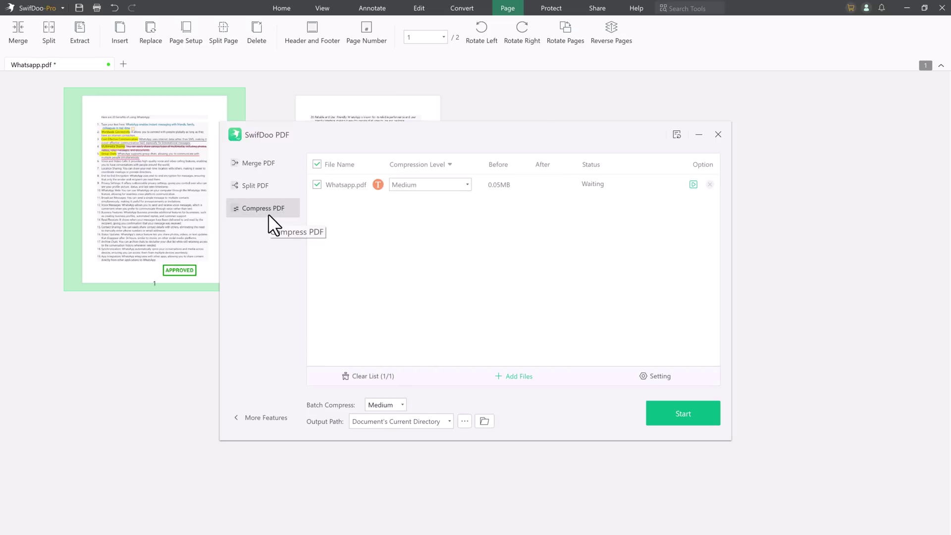
{"action": "left_click", "coordinate": [271, 162]}
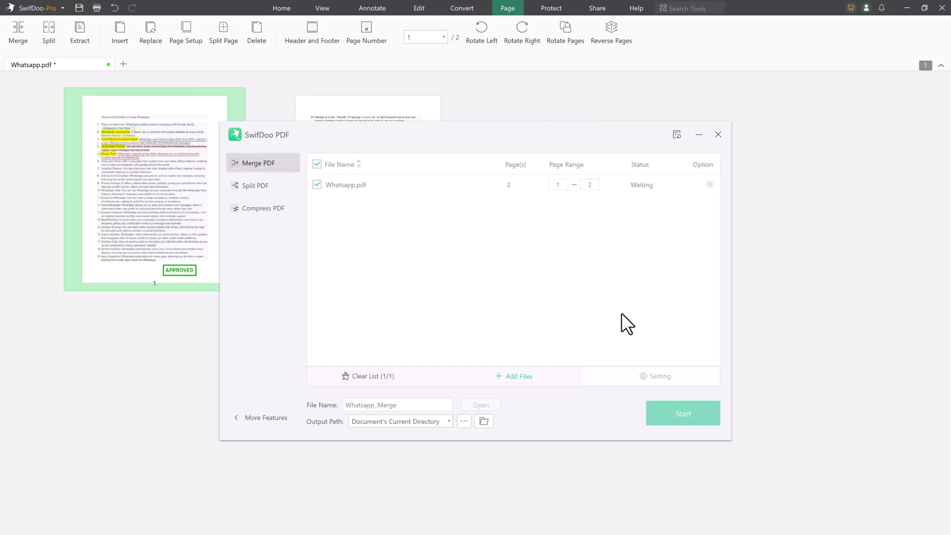
- Merge Pak.pdf and Technology.pdf into Whatsapp_Merge and close the merge window
{"action": "left_click", "coordinate": [520, 377]}
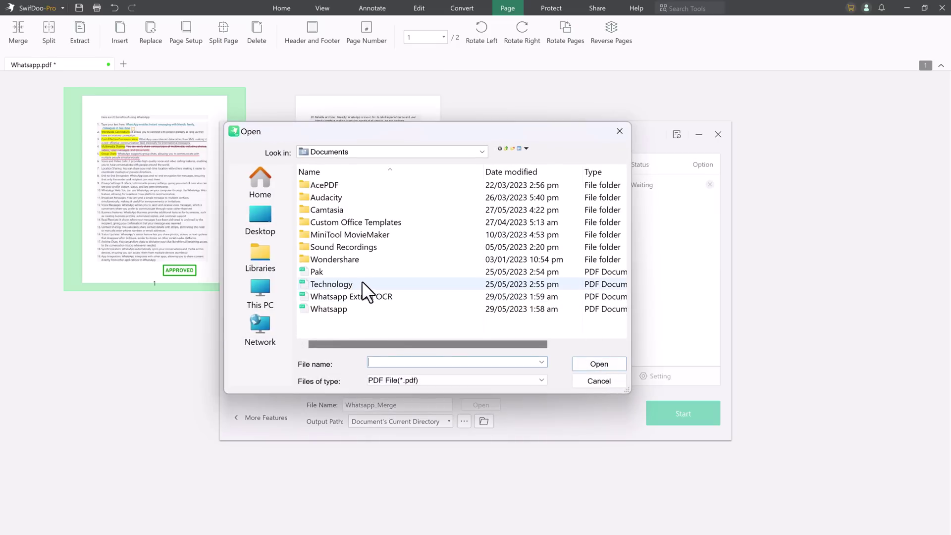
{"action": "left_click", "coordinate": [331, 272]}
{"action": "left_click", "coordinate": [330, 283], "text": "ctrl"}
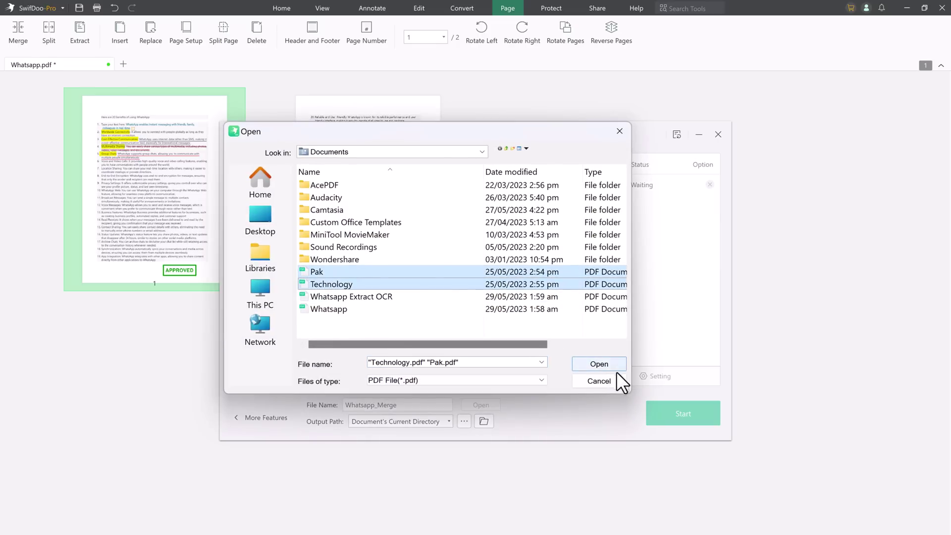
{"action": "left_click", "coordinate": [595, 364]}
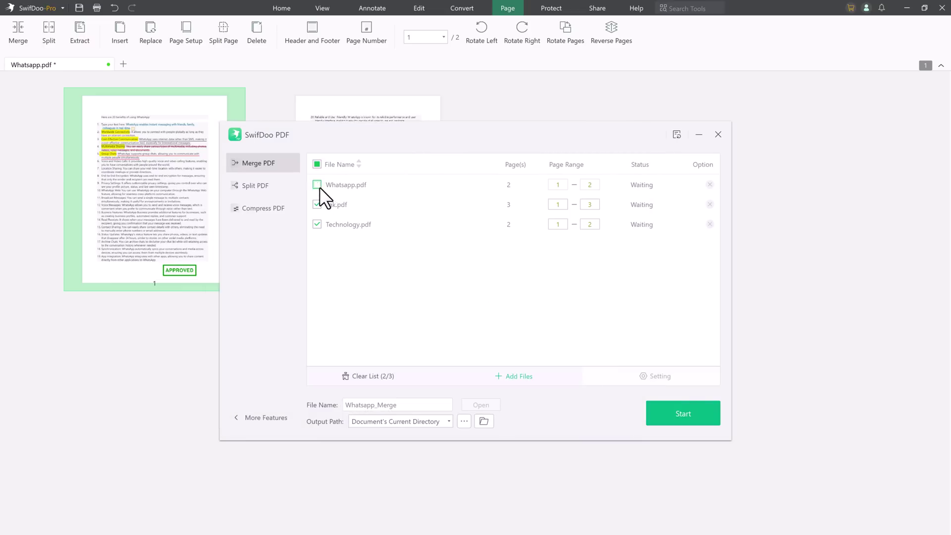
{"action": "left_click", "coordinate": [677, 420]}
{"action": "left_click", "coordinate": [718, 134]}
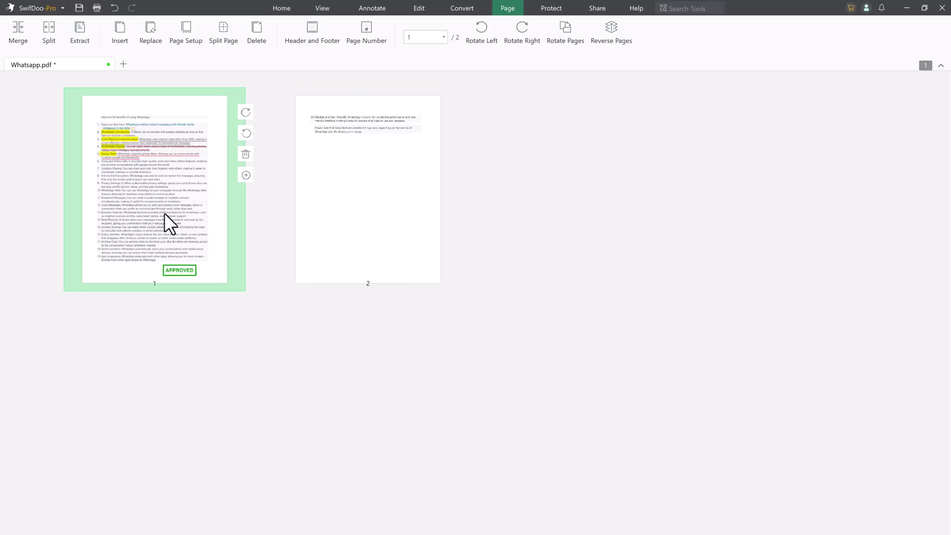
- Turn on password encryption and enter a password required to open the file
{"action": "left_click", "coordinate": [557, 11]}
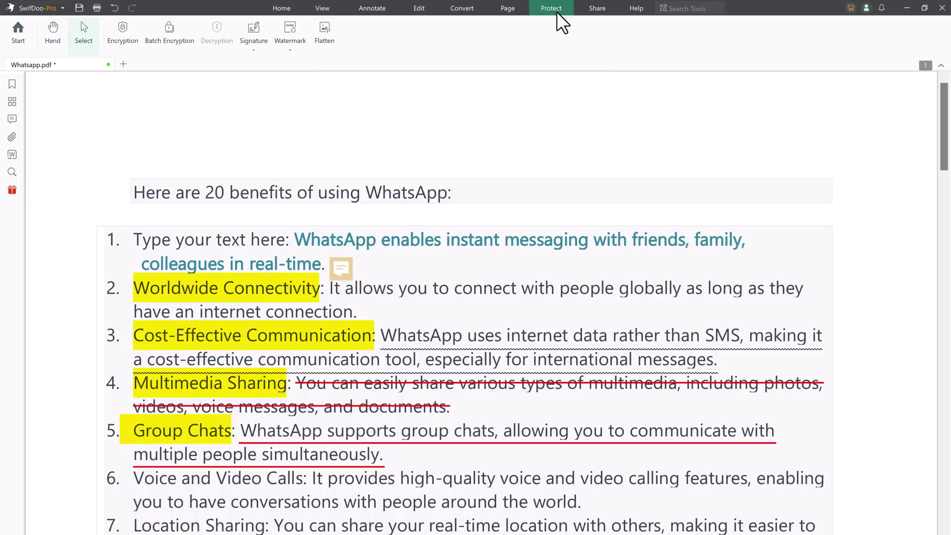
{"action": "left_click", "coordinate": [119, 41]}
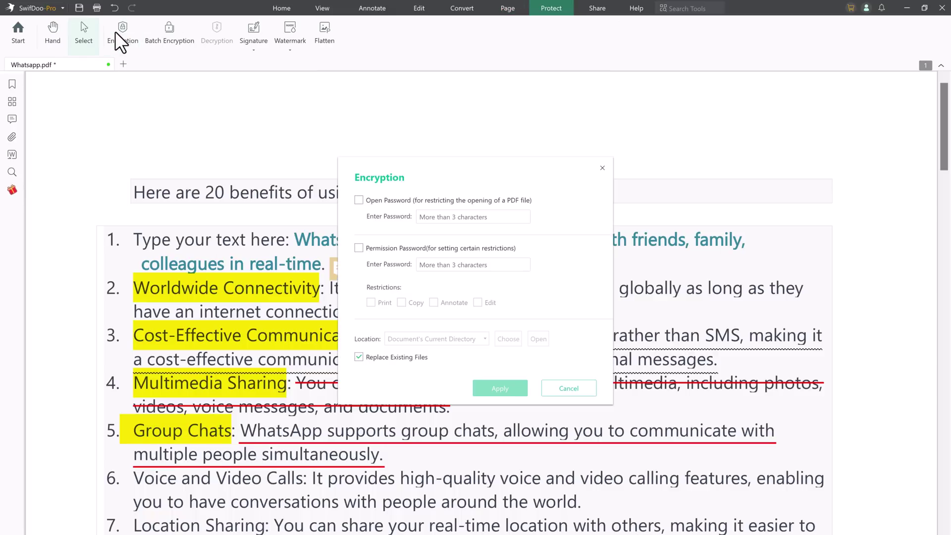
{"action": "left_click", "coordinate": [375, 200]}
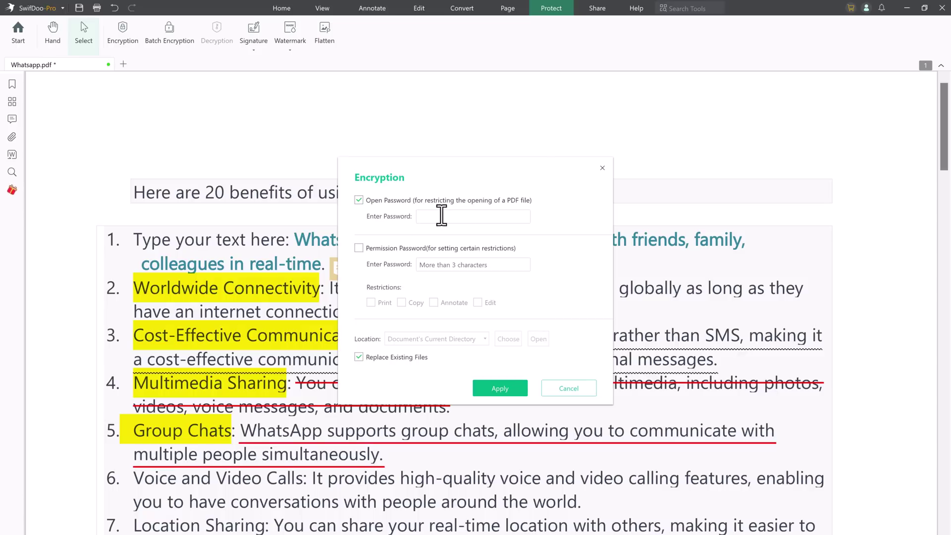
{"action": "type", "text": "cx"}
{"action": "key", "text": "BackSpace"}
{"action": "type", "text": "123abc"}
- Add a permission password restricting Print and Annotate, then cancel without applying
{"action": "left_click", "coordinate": [391, 249]}
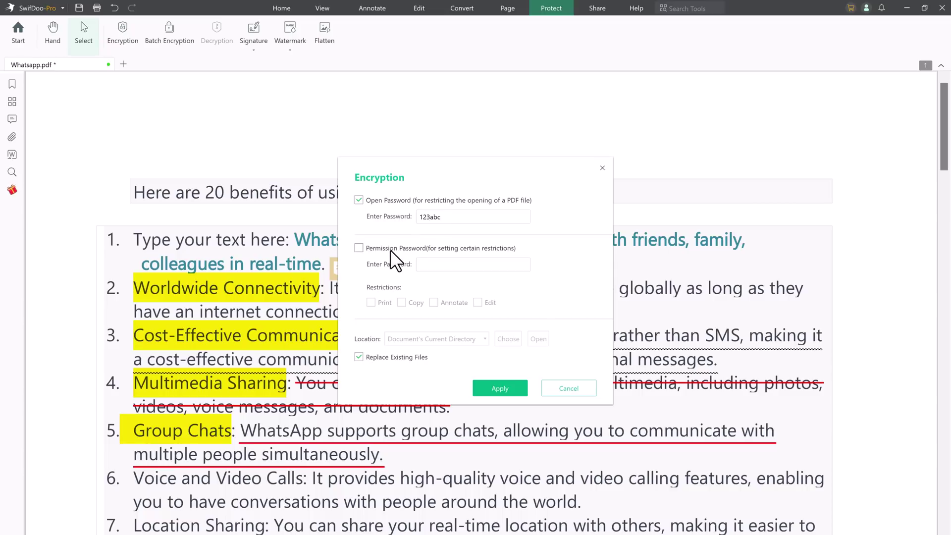
{"action": "left_click", "coordinate": [473, 264]}
{"action": "left_click", "coordinate": [370, 300]}
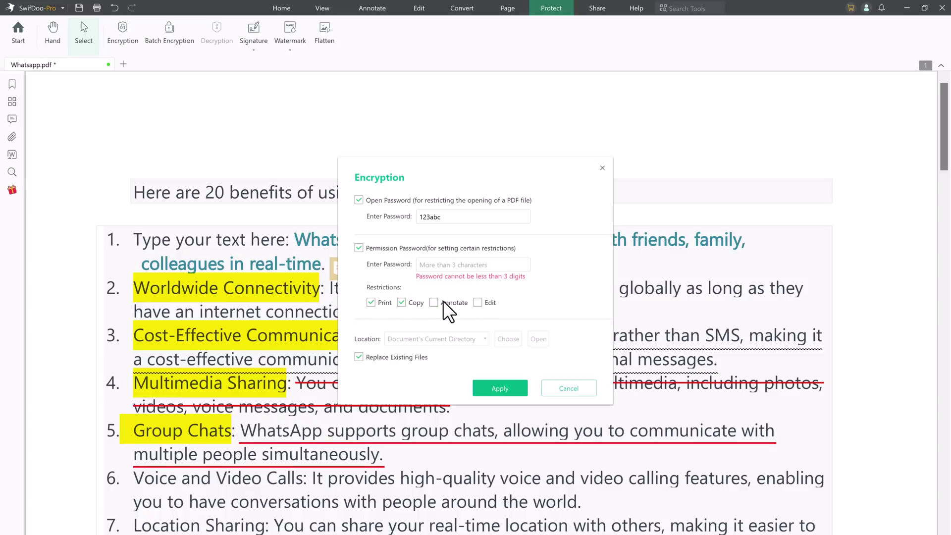
{"action": "left_click", "coordinate": [454, 265]}
{"action": "type", "text": "abc"}
{"action": "left_click", "coordinate": [453, 289]}
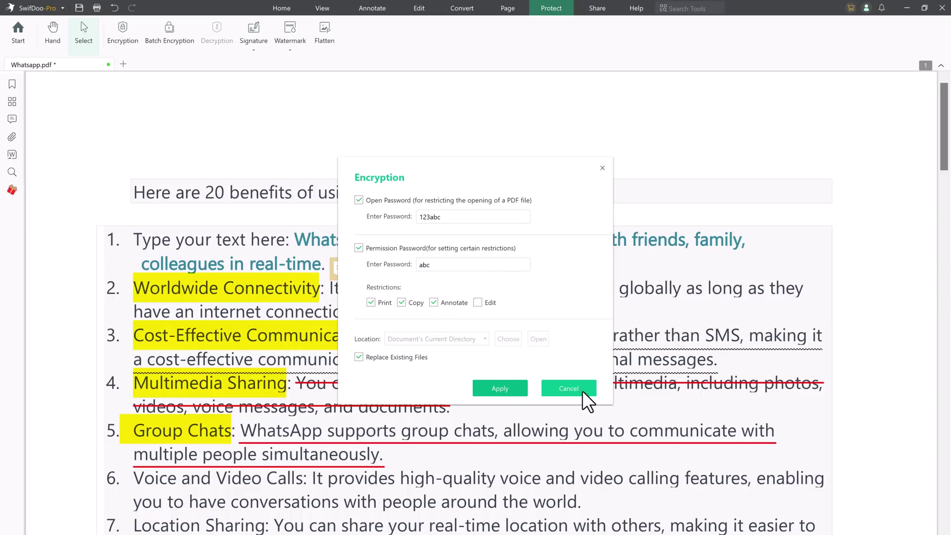
{"action": "left_click", "coordinate": [569, 389]}
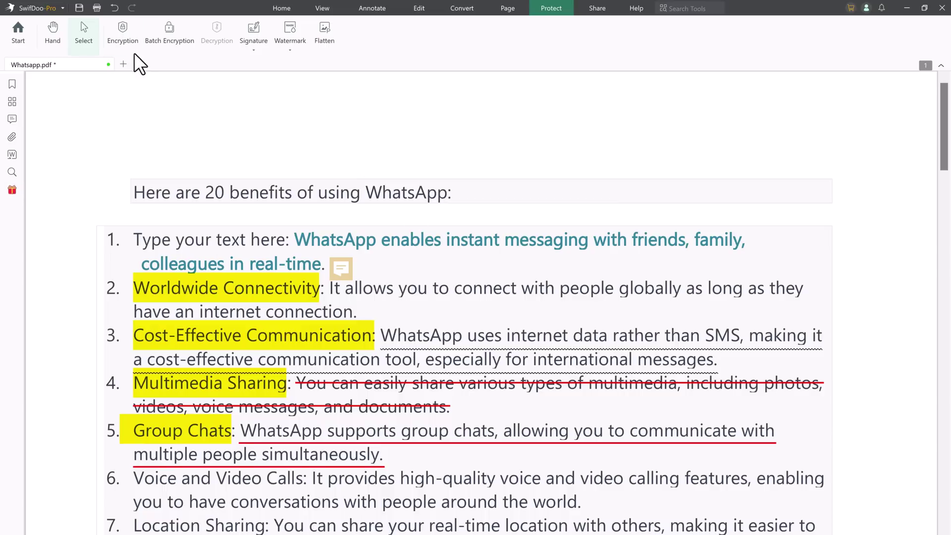
- Start a new signature, trying the image and text modes and typing 'techdo'
{"action": "left_click", "coordinate": [264, 38]}
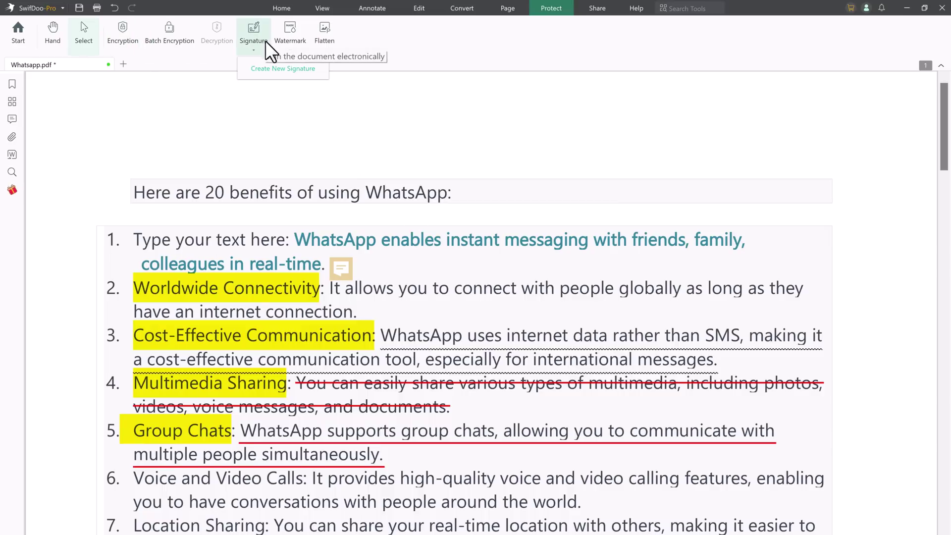
{"action": "left_click", "coordinate": [275, 76]}
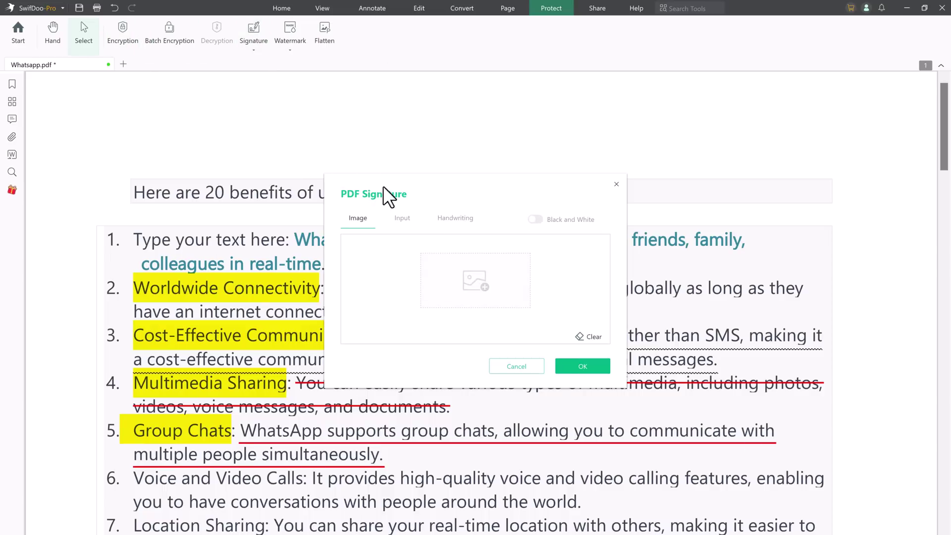
{"action": "left_click", "coordinate": [399, 218]}
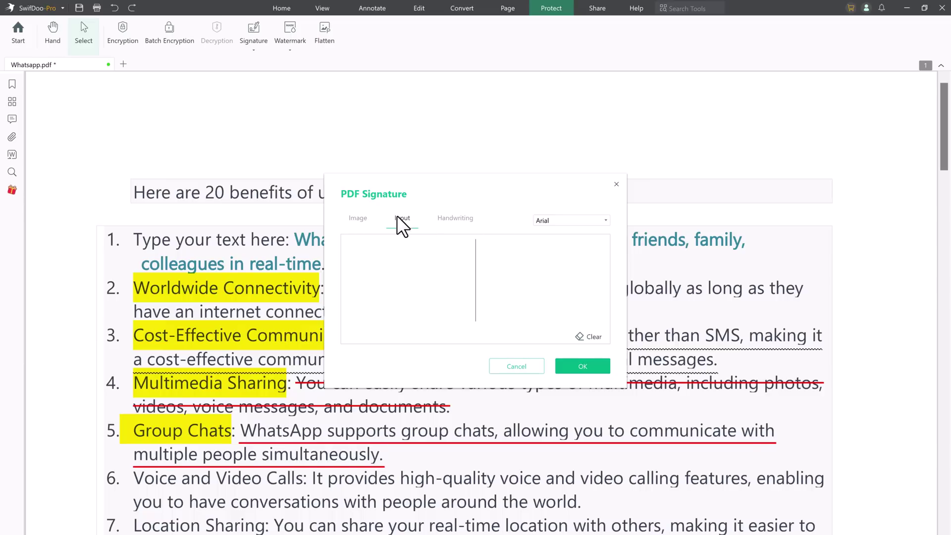
{"action": "left_click", "coordinate": [453, 220]}
{"action": "left_click", "coordinate": [356, 222]}
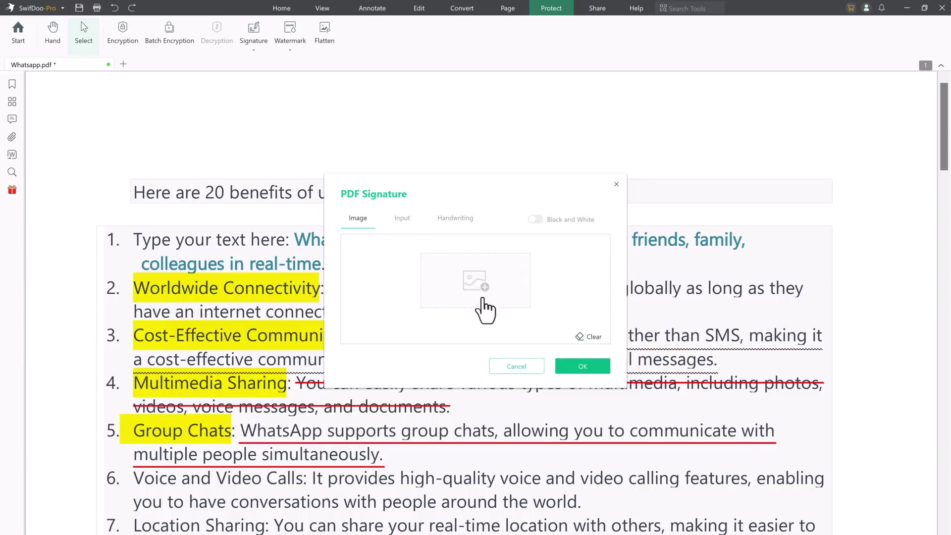
{"action": "left_click", "coordinate": [402, 218]}
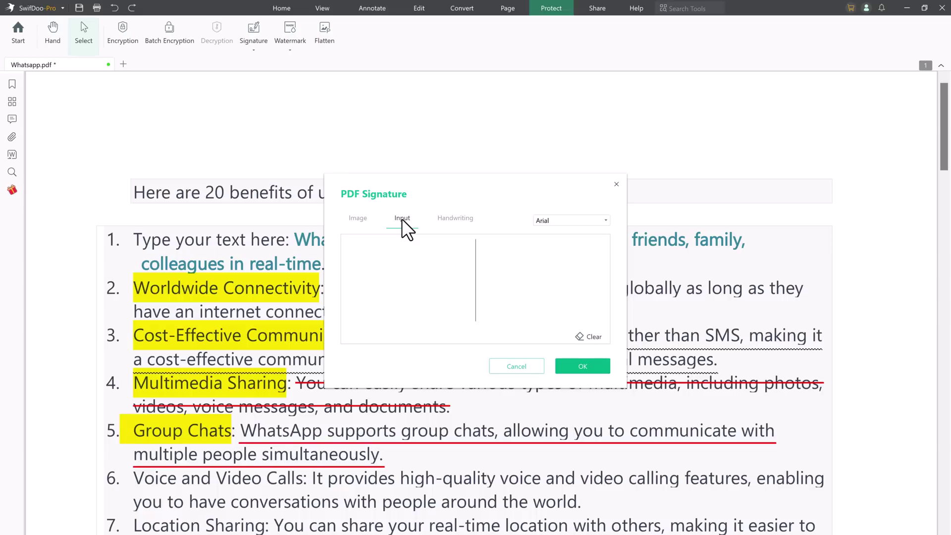
{"action": "type", "text": "techdo"}
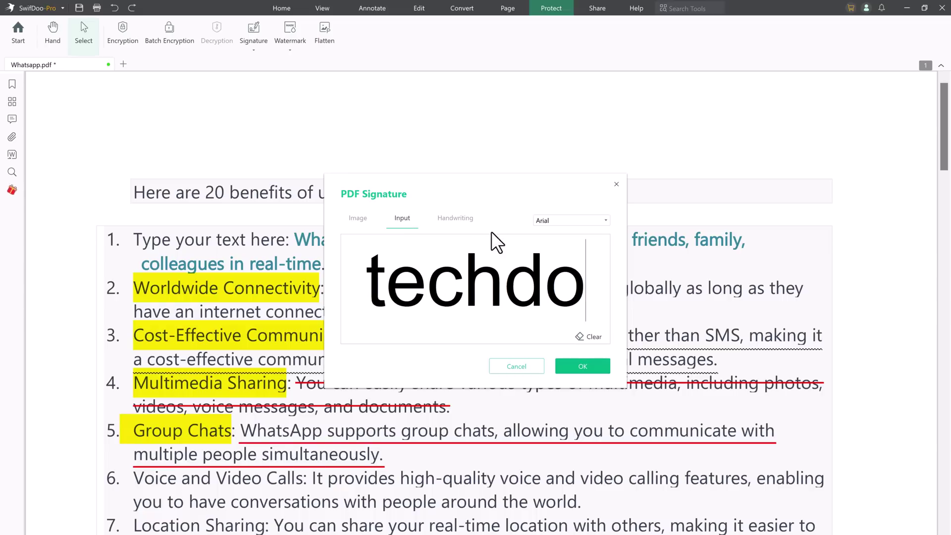
- Draw a handwritten 'techdo' signature and place it left of the APPROVED stamp
{"action": "left_click", "coordinate": [474, 221]}
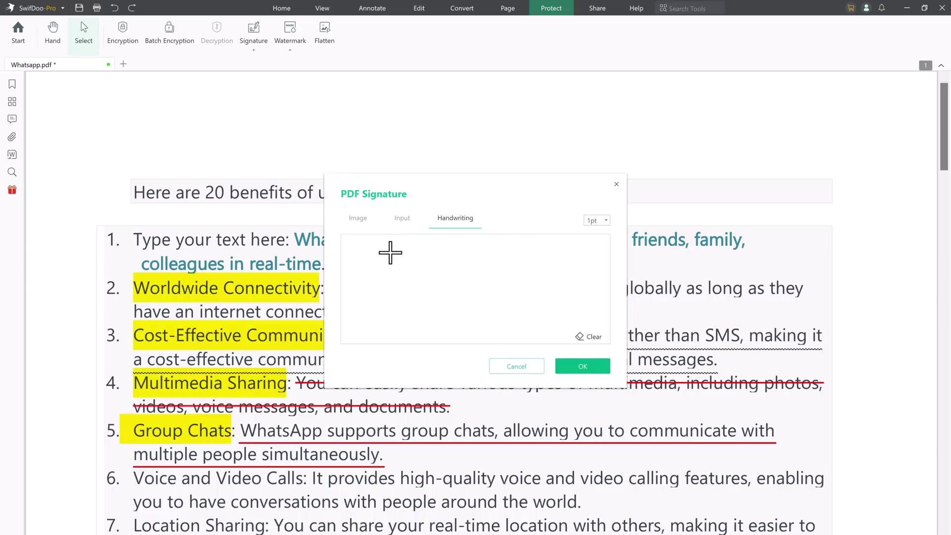
{"action": "mouse_move", "coordinate": [402, 252]}
{"action": "left_mouse_down"}
{"action": "mouse_move", "coordinate": [389, 295]}
{"action": "mouse_move", "coordinate": [405, 308]}
{"action": "mouse_move", "coordinate": [404, 279]}
{"action": "mouse_move", "coordinate": [413, 312]}
{"action": "mouse_move", "coordinate": [448, 289]}
{"action": "mouse_move", "coordinate": [446, 304]}
{"action": "mouse_move", "coordinate": [460, 297]}
{"action": "mouse_move", "coordinate": [480, 309]}
{"action": "mouse_move", "coordinate": [505, 296]}
{"action": "mouse_move", "coordinate": [495, 310]}
{"action": "mouse_move", "coordinate": [552, 292]}
{"action": "left_mouse_up"}
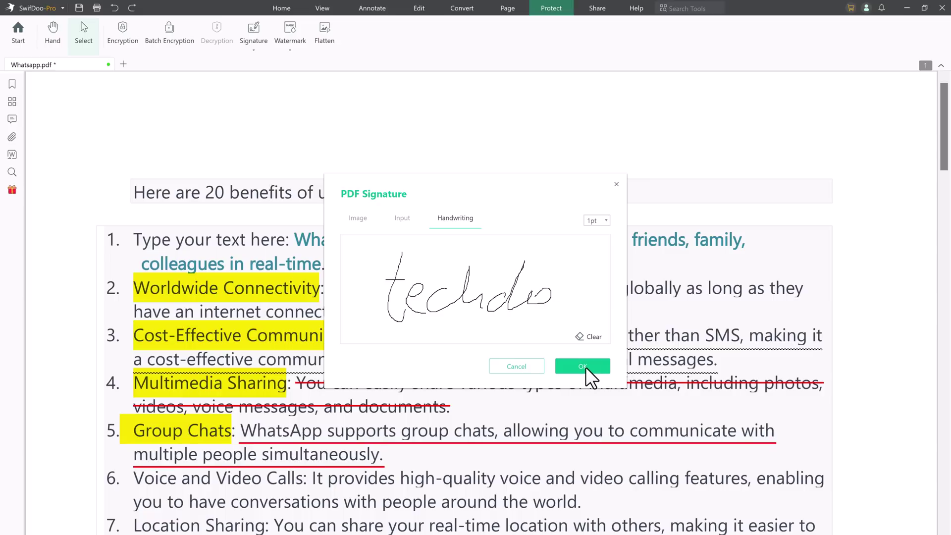
{"action": "left_click", "coordinate": [586, 367]}
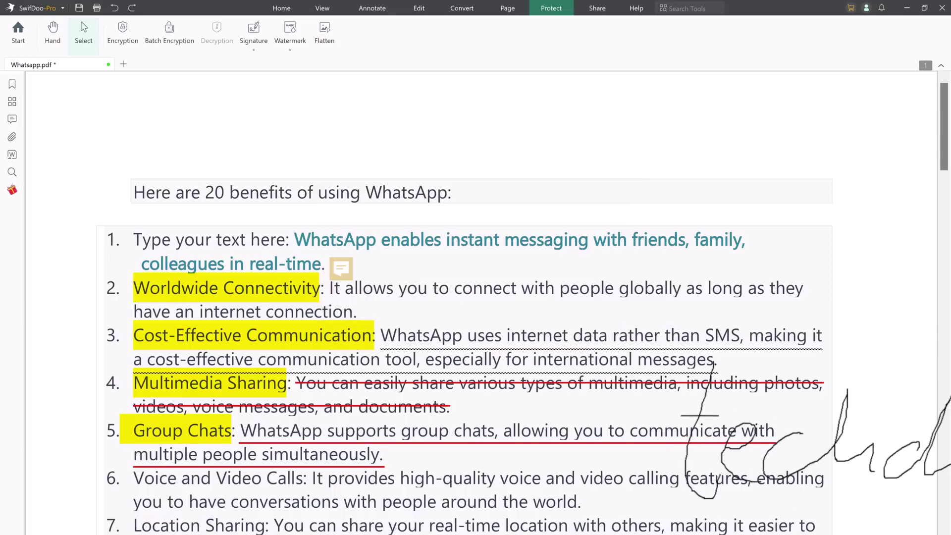
{"action": "scroll", "coordinate": [817, 446], "scroll_direction": "down", "scroll_amount": 8}
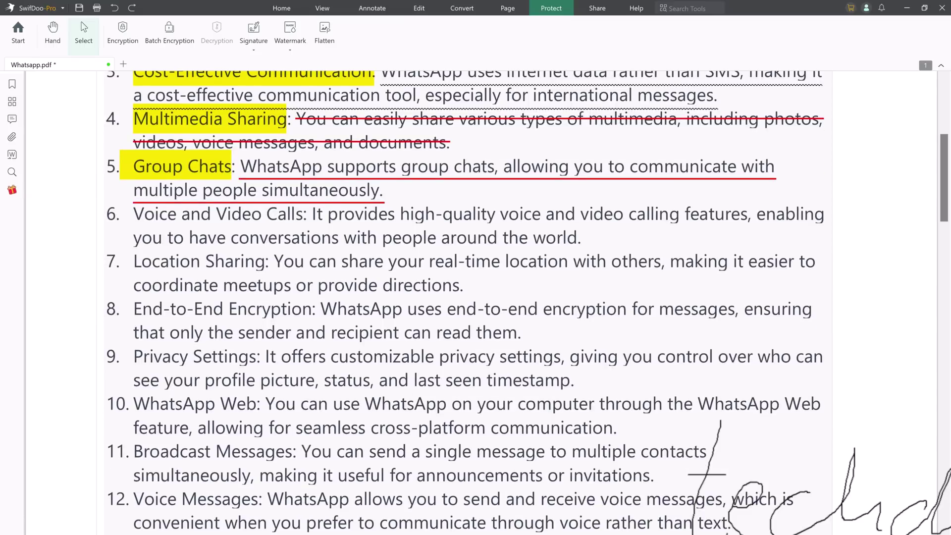
{"action": "scroll", "coordinate": [817, 445], "scroll_direction": "down", "scroll_amount": 6}
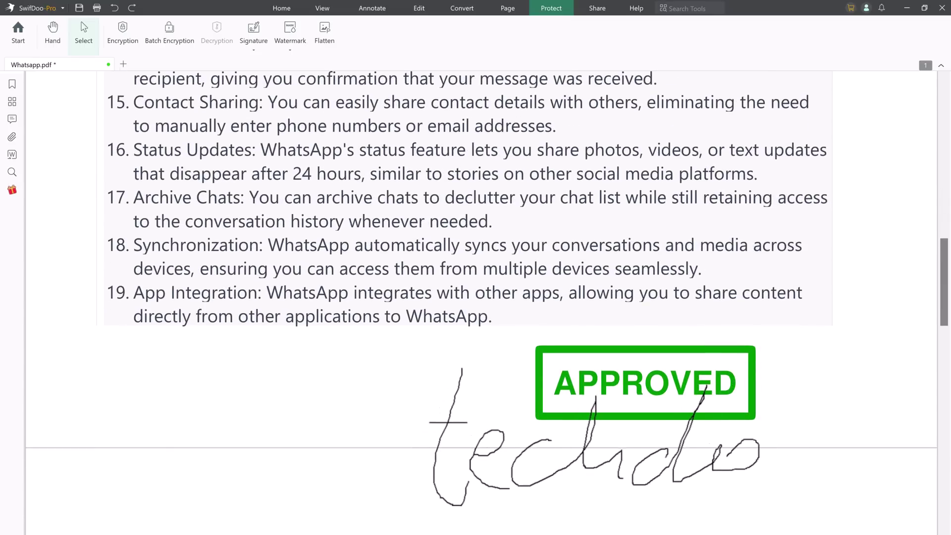
{"action": "left_click", "coordinate": [361, 350]}
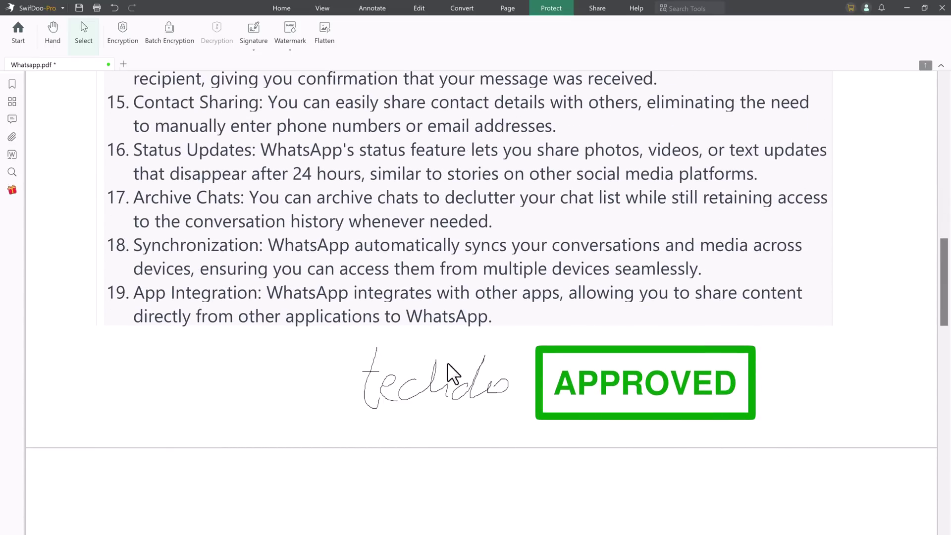
{"action": "scroll", "coordinate": [315, 84], "scroll_direction": "up", "scroll_amount": 10}
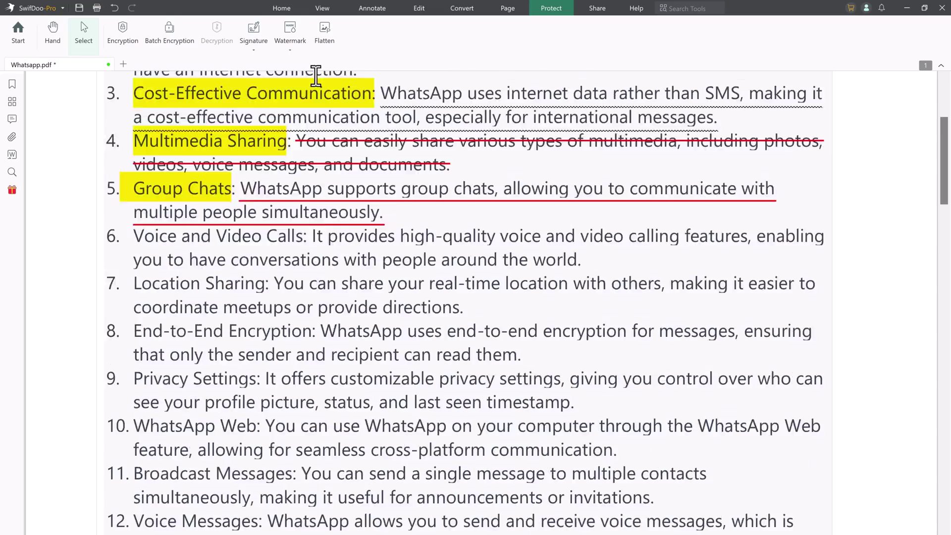
{"action": "scroll", "coordinate": [312, 77], "scroll_direction": "up", "scroll_amount": 5}
- Apply the DO NOT COPY watermark to the page
{"action": "left_click", "coordinate": [296, 37]}
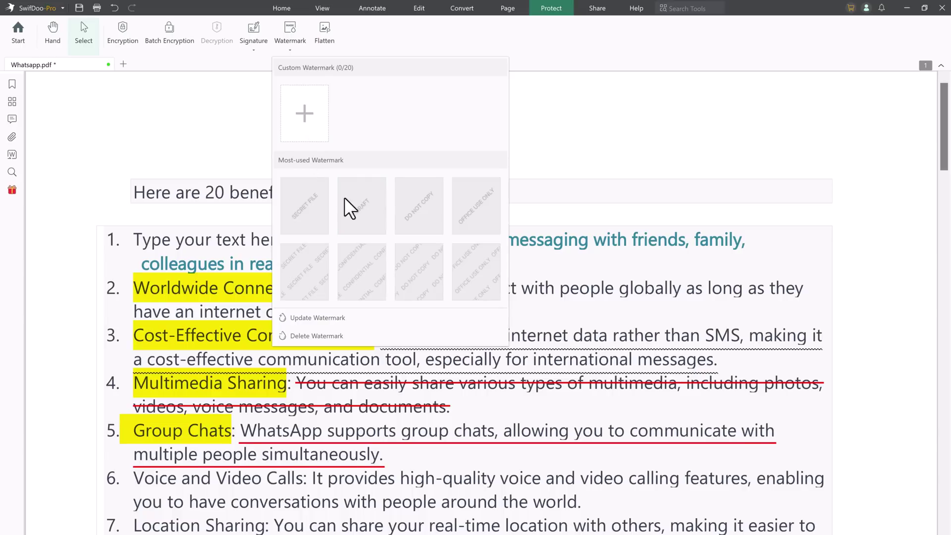
{"action": "left_click", "coordinate": [418, 226]}
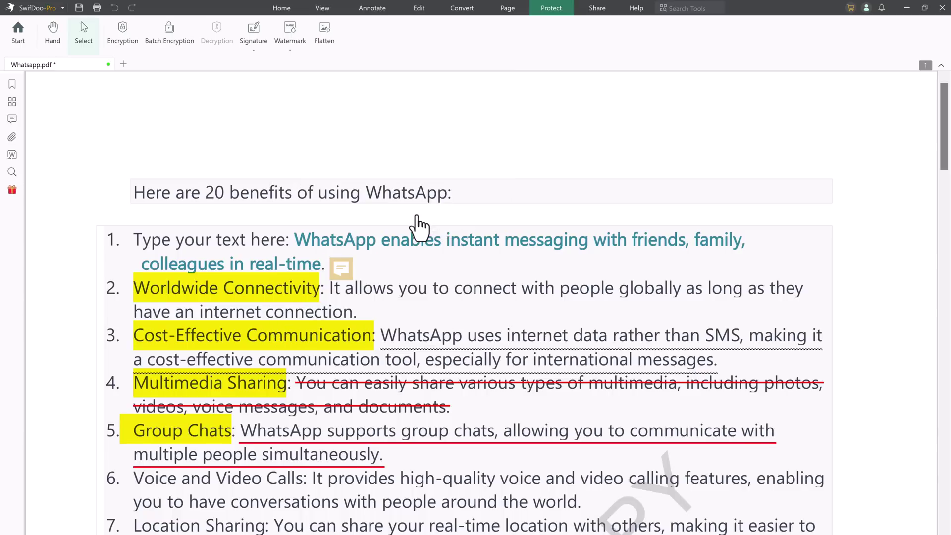
{"action": "scroll", "coordinate": [397, 270], "scroll_direction": "down", "scroll_amount": 5}
{"action": "scroll", "coordinate": [418, 303], "scroll_direction": "down", "scroll_amount": 3}
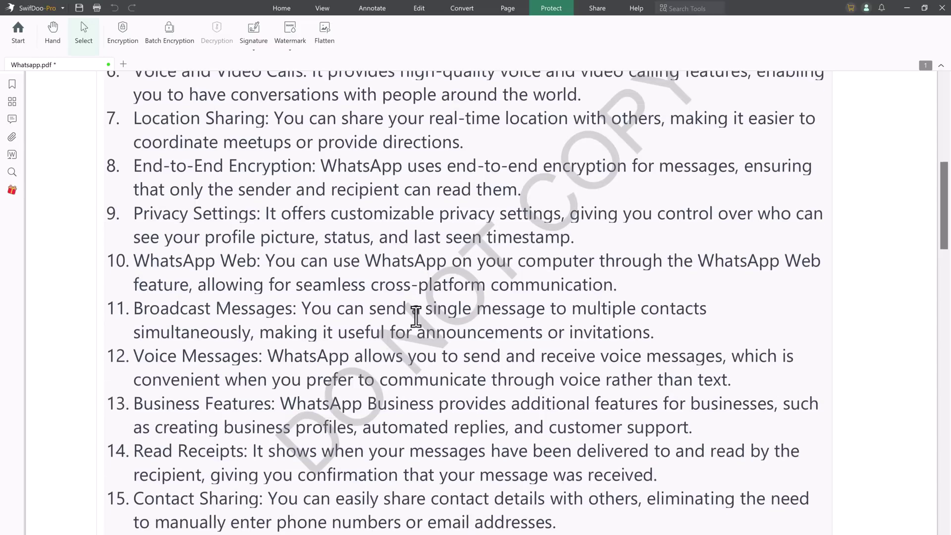
- Replace the DO NOT COPY watermark with the repeated diagonal Confidential watermark
{"action": "left_click", "coordinate": [293, 50]}
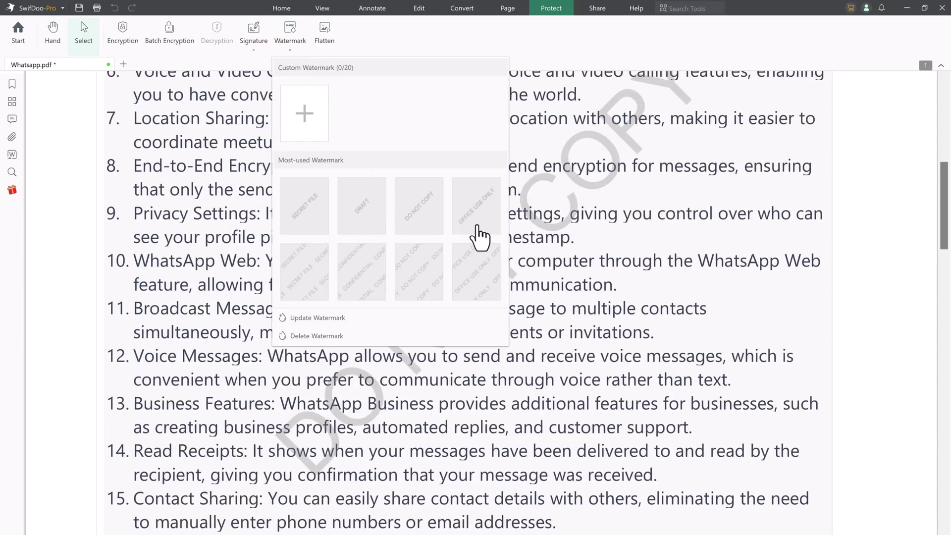
{"action": "left_click", "coordinate": [362, 287]}
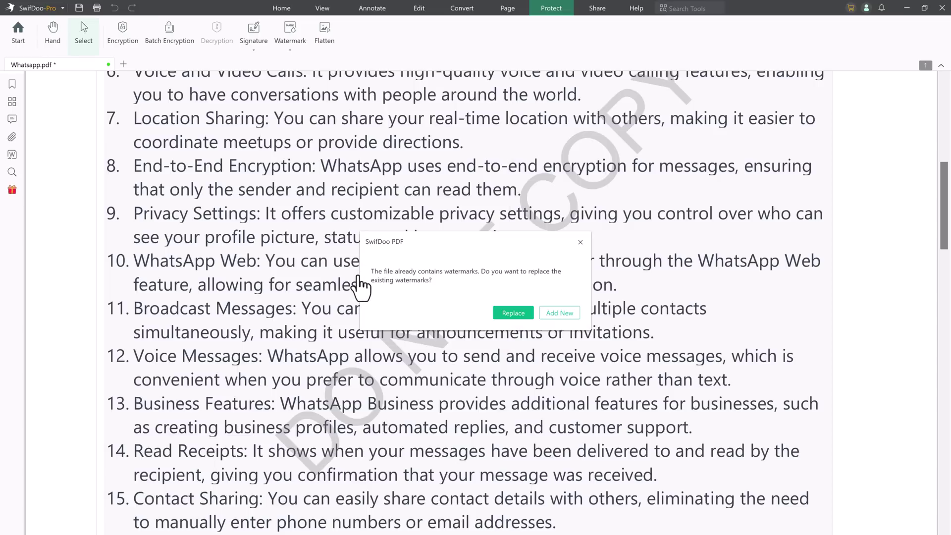
{"action": "left_click", "coordinate": [511, 311]}
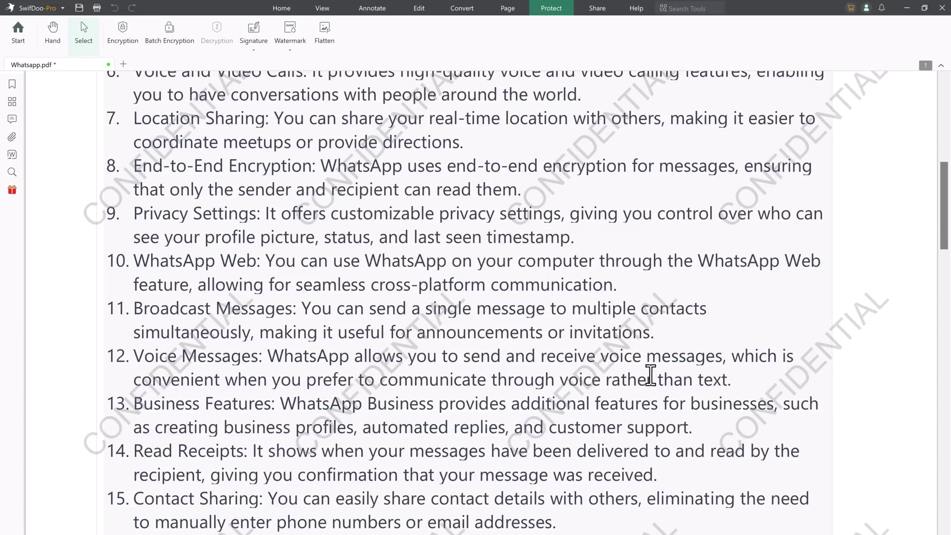
- Create a custom text watermark reading 'Techdo' to replace the existing watermarks
{"action": "left_click", "coordinate": [292, 50]}
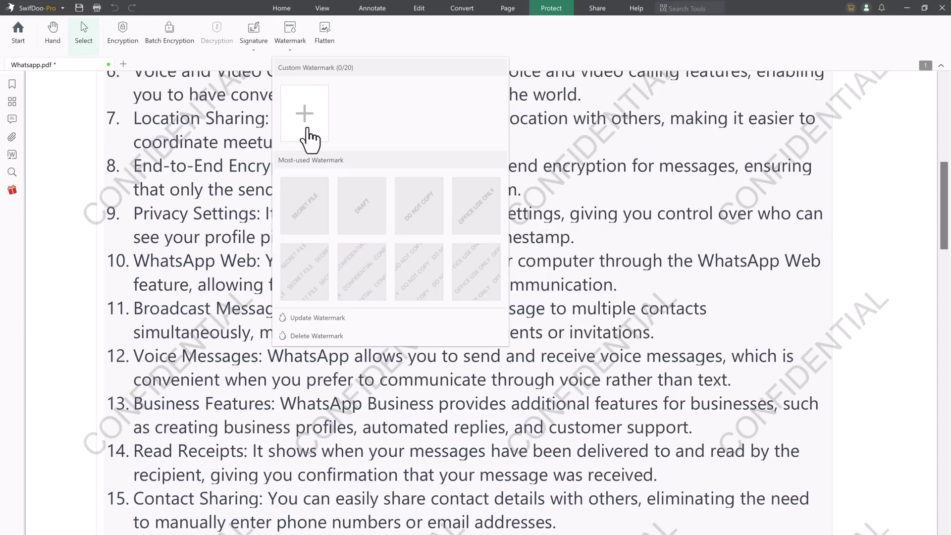
{"action": "left_click", "coordinate": [309, 130]}
{"action": "left_click", "coordinate": [505, 313]}
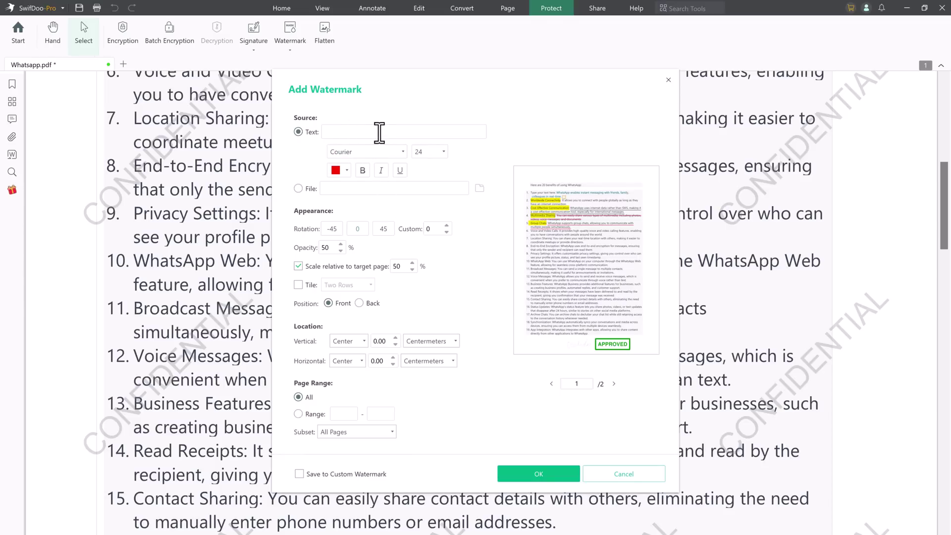
{"action": "type", "text": "R"}
{"action": "key", "text": "BackSpace"}
{"action": "type", "text": "Te"}
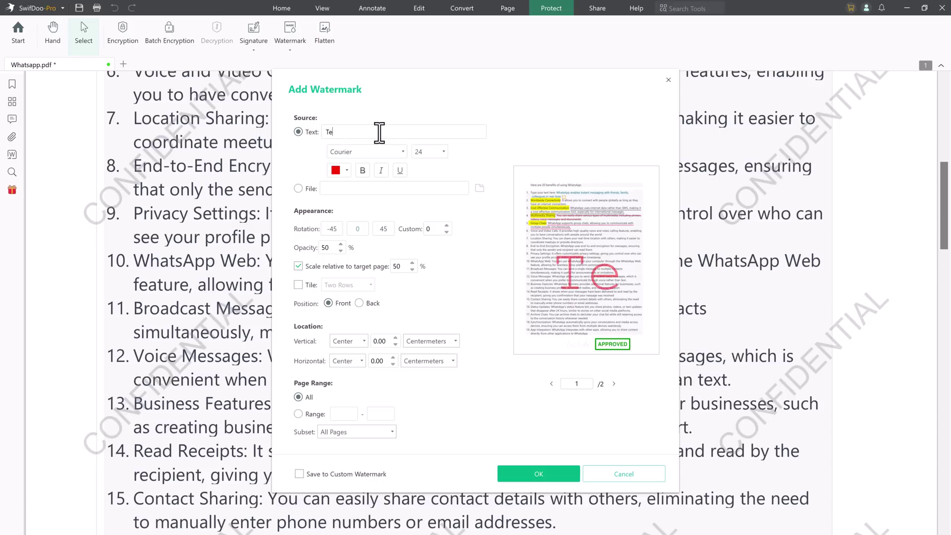
{"action": "type", "text": "chdo"}
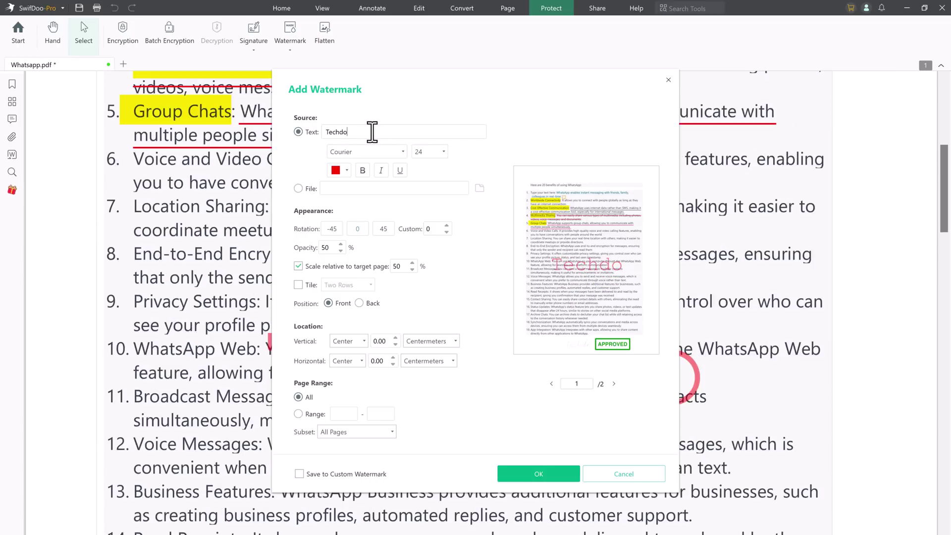
- Set the Techdo watermark to -45° rotation and 18% opacity and apply it
{"action": "left_click", "coordinate": [331, 229]}
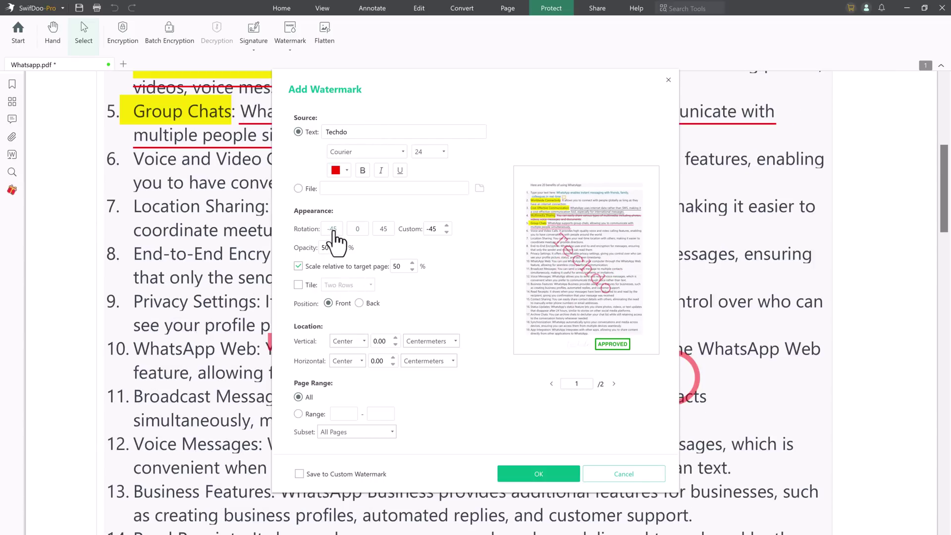
{"action": "left_click", "coordinate": [341, 251]}
{"action": "left_click", "coordinate": [341, 251]}
{"action": "left_click", "coordinate": [522, 475]}
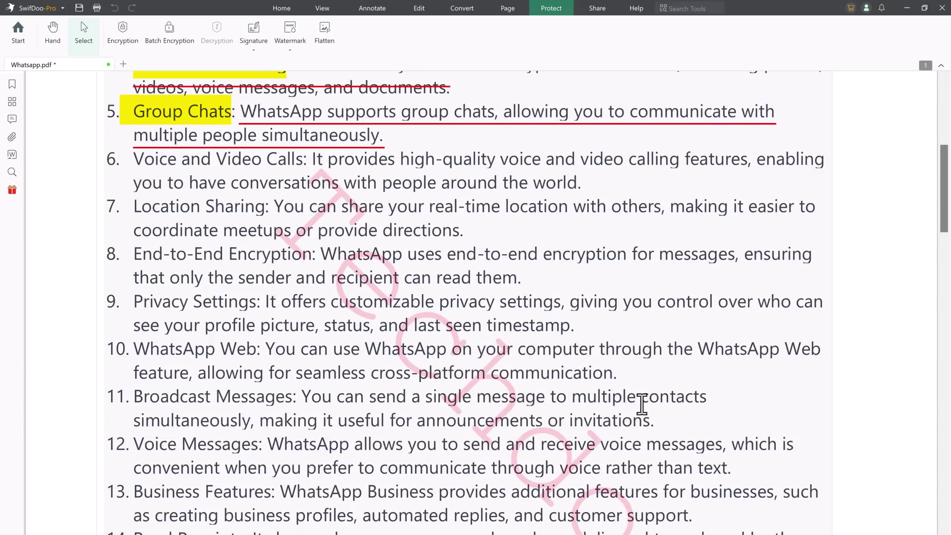
{"action": "scroll", "coordinate": [642, 403], "scroll_direction": "down", "scroll_amount": 1}
{"action": "scroll", "coordinate": [642, 404], "scroll_direction": "up", "scroll_amount": 5}
{"action": "scroll", "coordinate": [642, 403], "scroll_direction": "down", "scroll_amount": 10}
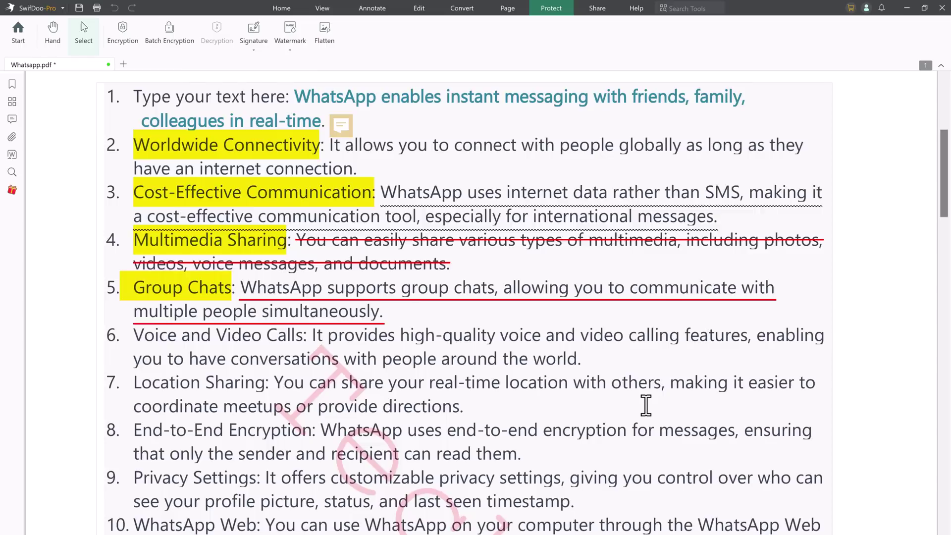
{"action": "scroll", "coordinate": [644, 404], "scroll_direction": "up", "scroll_amount": 6}
{"action": "scroll", "coordinate": [646, 406], "scroll_direction": "up", "scroll_amount": 5}
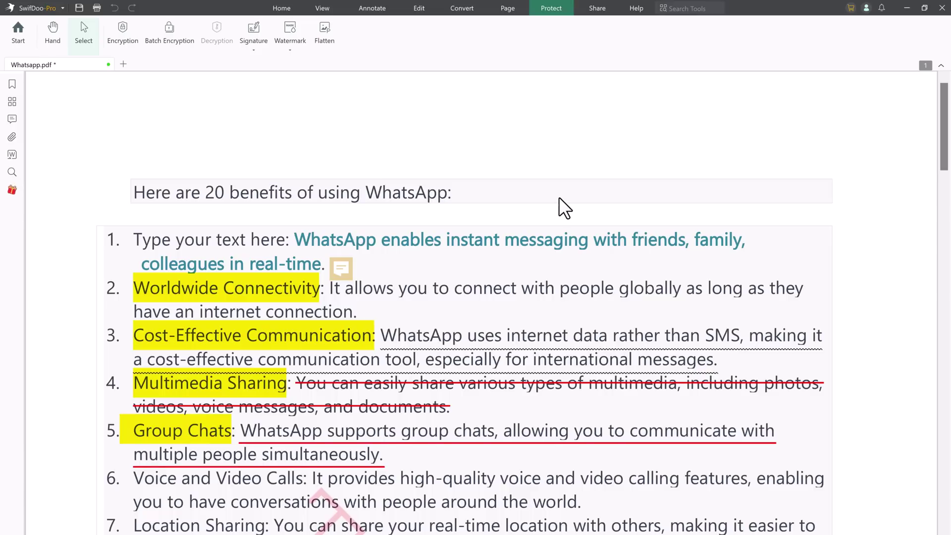
- Browse the View, Annotate, Edit, Convert, Page, Protect and Share tabs, ending on Home
{"action": "scroll", "coordinate": [559, 198], "scroll_direction": "down", "scroll_amount": 3}
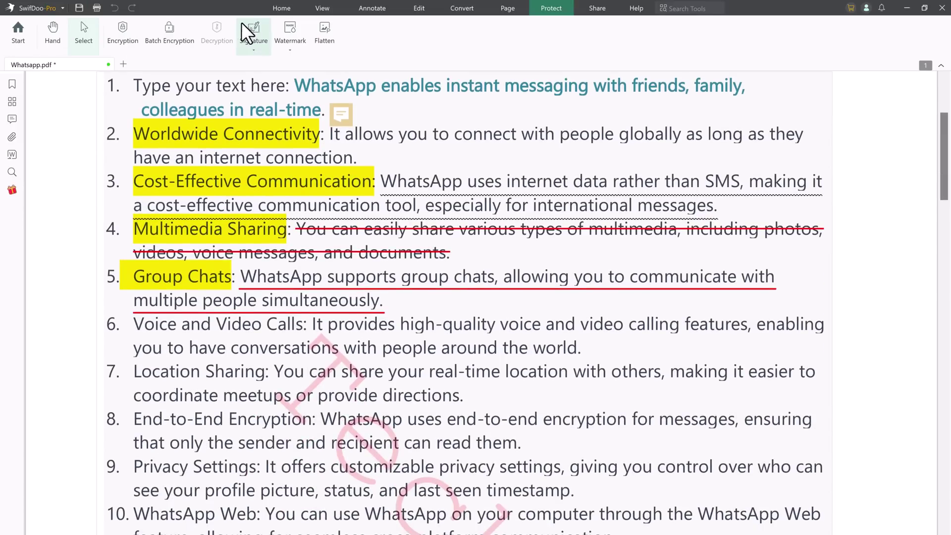
{"action": "left_click", "coordinate": [278, 8]}
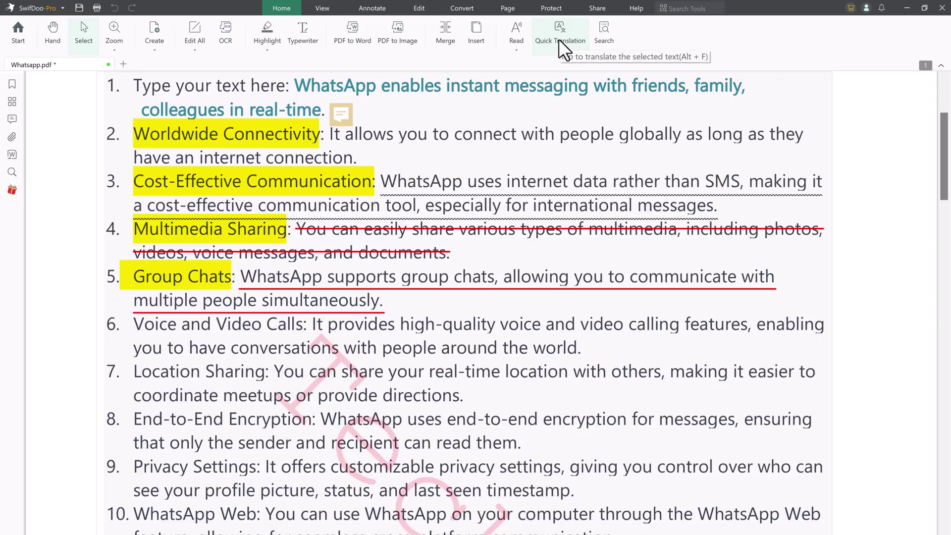
{"action": "left_click", "coordinate": [329, 6]}
{"action": "left_click", "coordinate": [363, 7]}
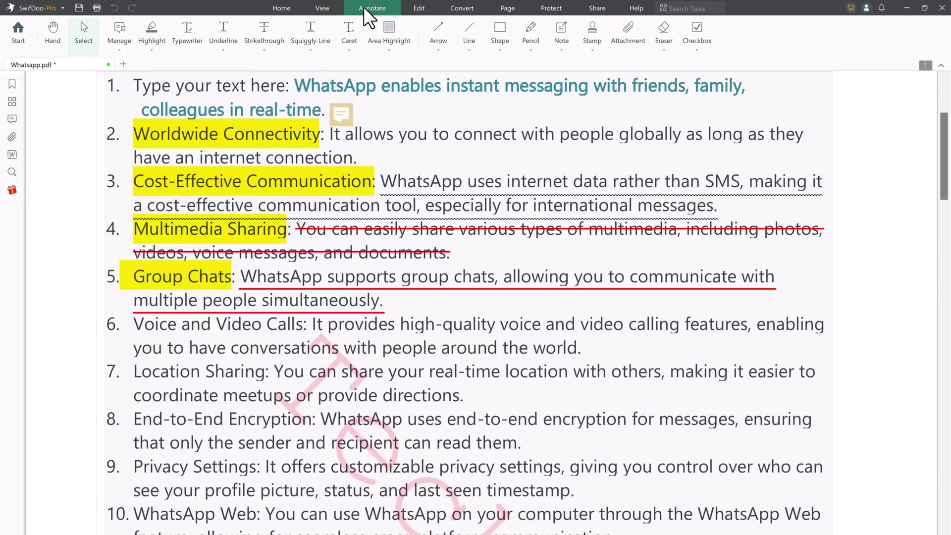
{"action": "left_click", "coordinate": [422, 11]}
{"action": "left_click", "coordinate": [460, 9]}
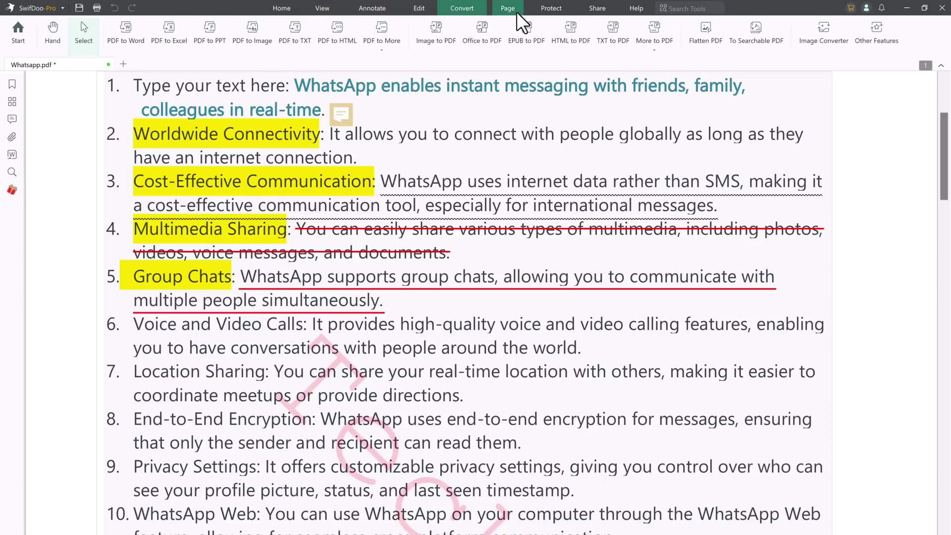
{"action": "left_click", "coordinate": [515, 10]}
{"action": "left_click", "coordinate": [565, 11]}
{"action": "left_click", "coordinate": [604, 9]}
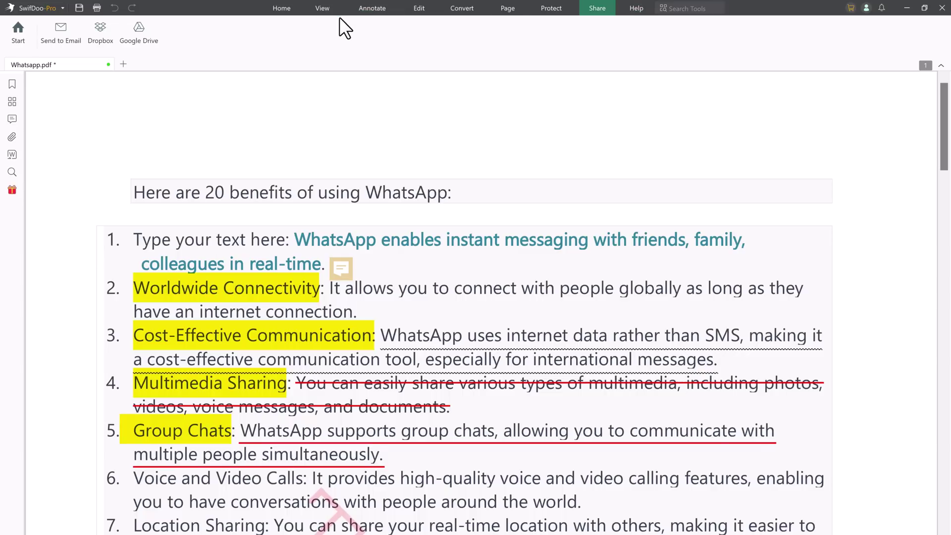
{"action": "left_click", "coordinate": [281, 7]}
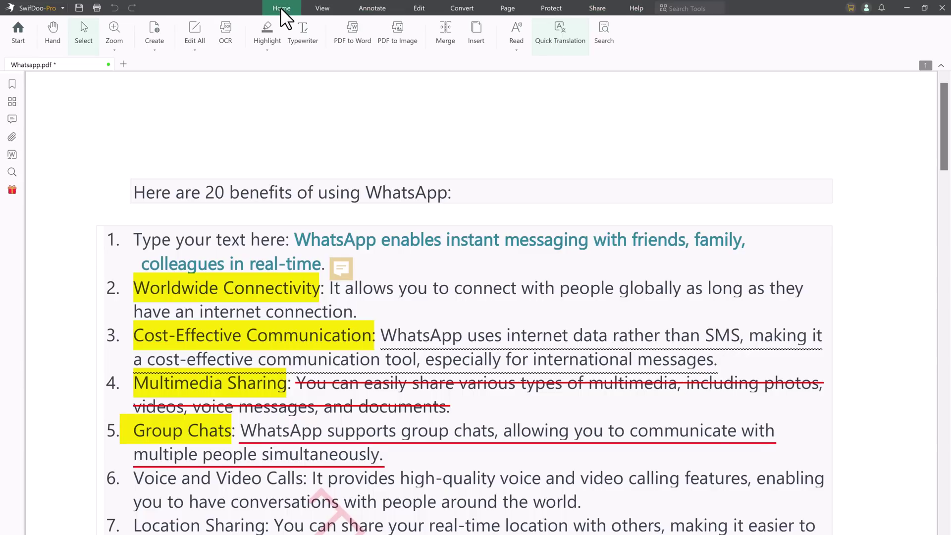